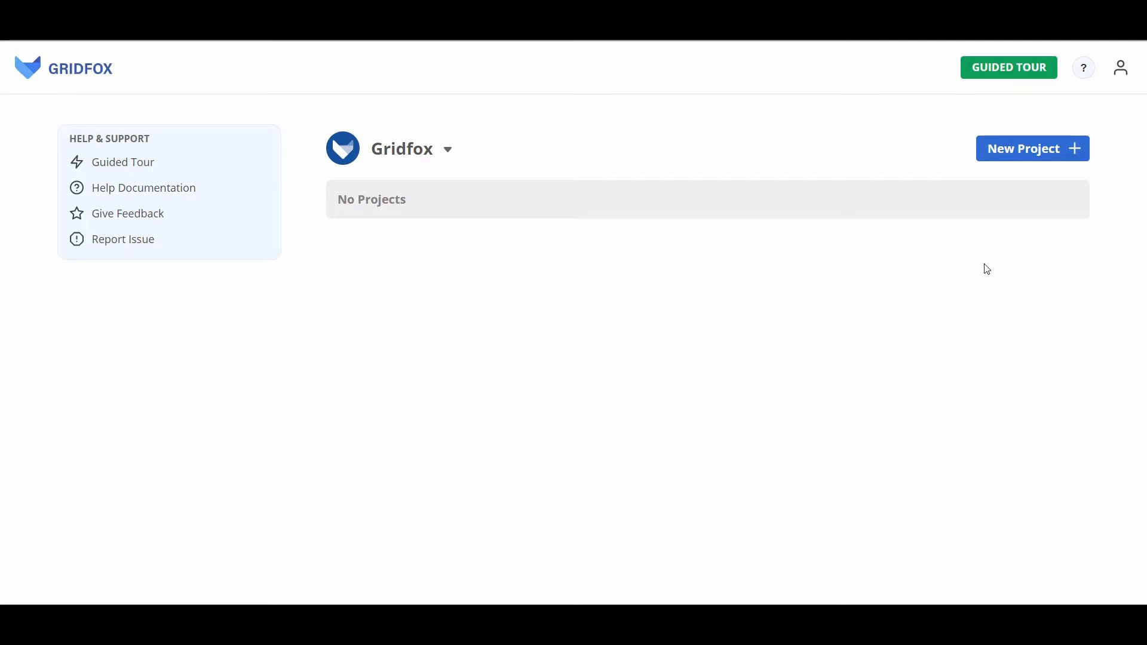
Create a new project named CRM using the Screen Builder.
left_click(1031, 152)
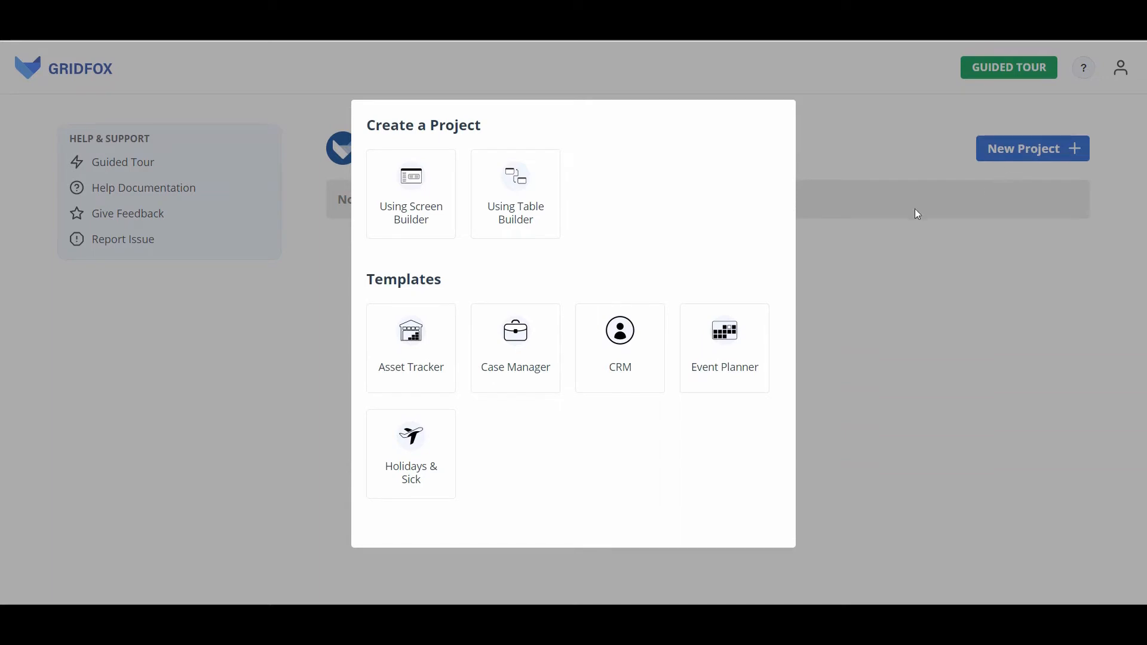
left_click(428, 222)
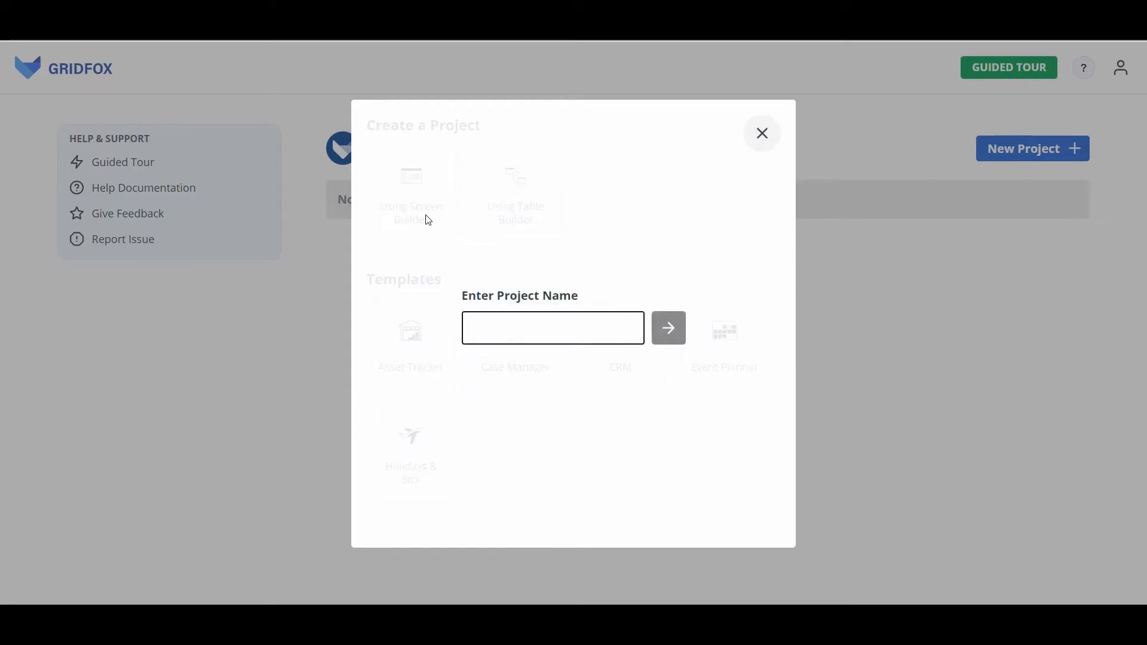
type("CRM")
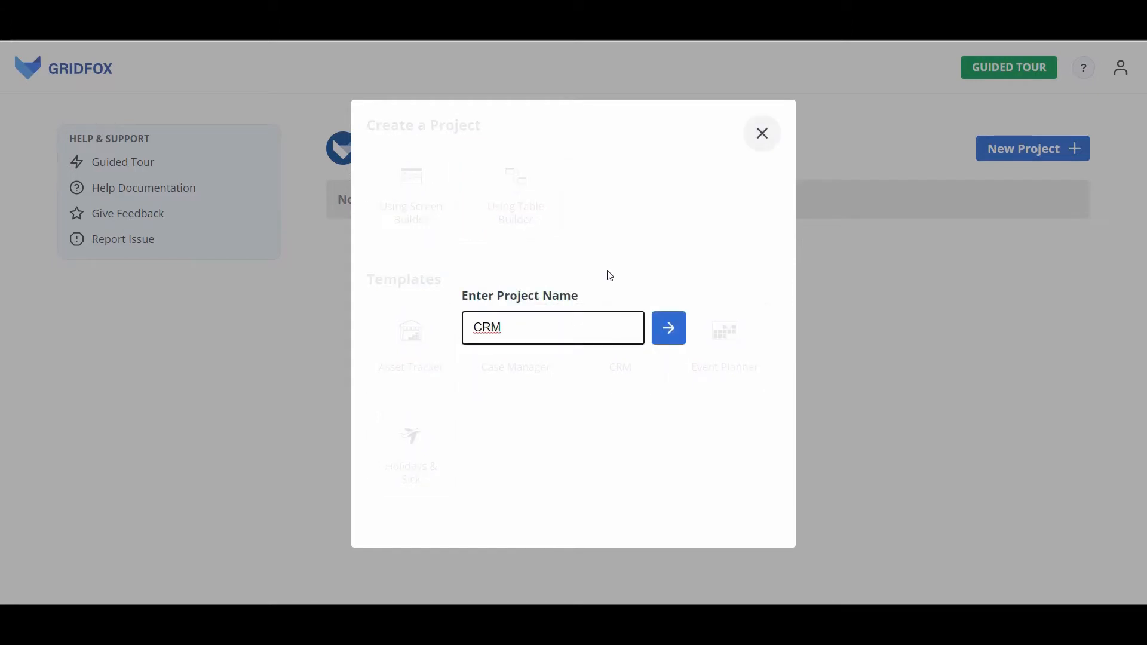
left_click(669, 328)
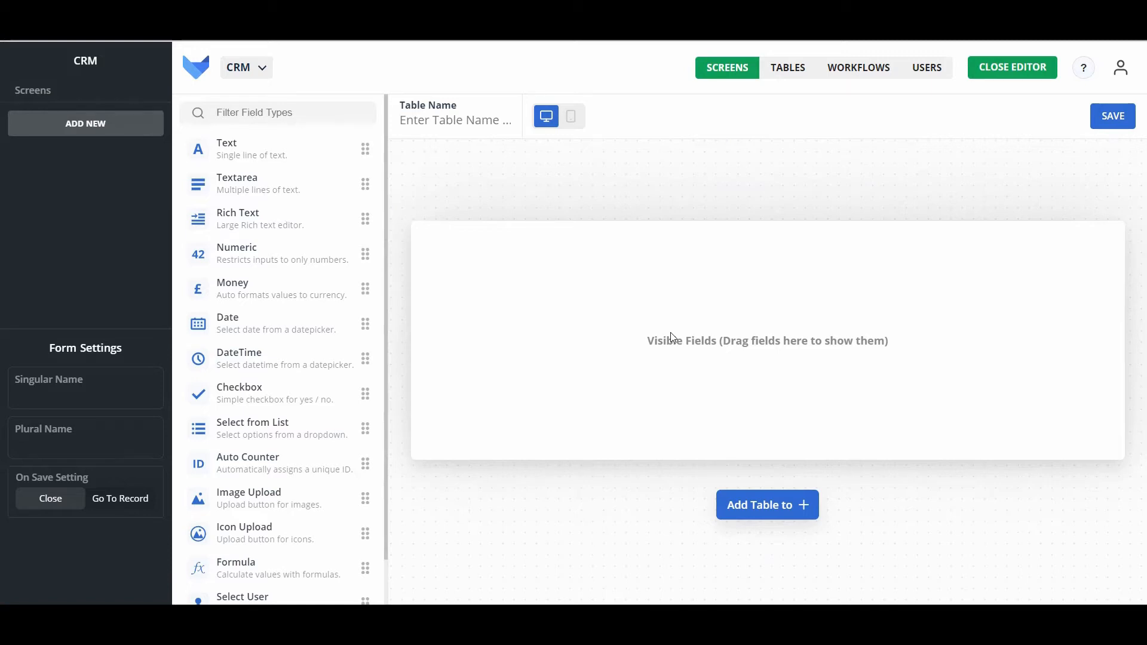
Name the table Company and add a single-line text field called Company Name to its form.
type("Company")
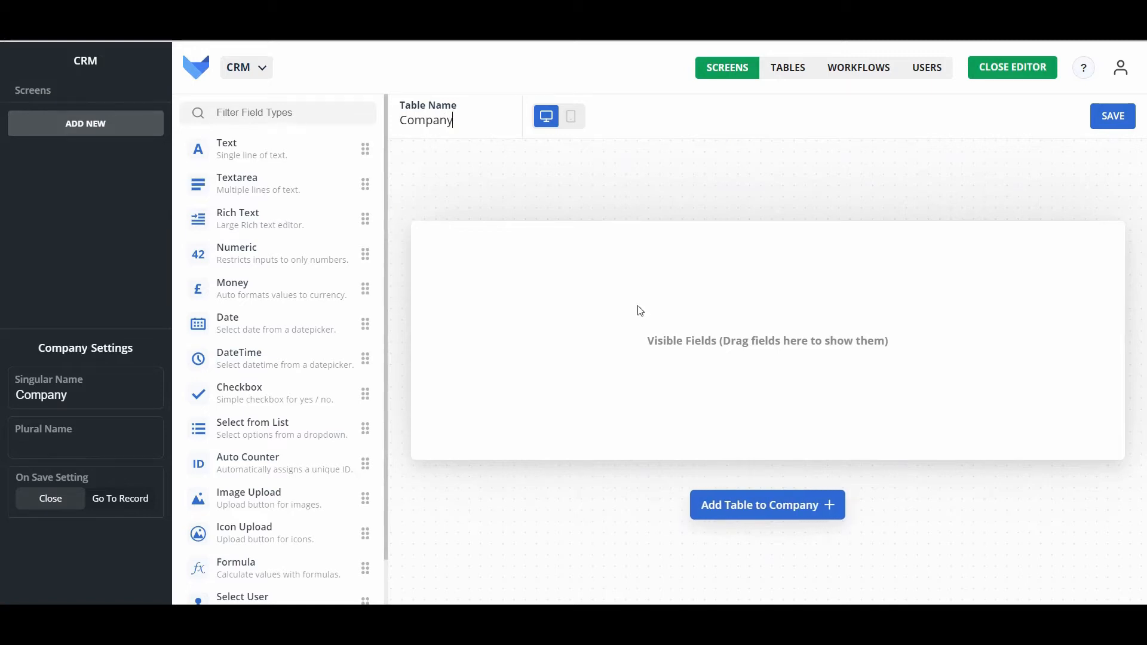
left_click_drag(279, 153, 502, 248)
type("Company Name")
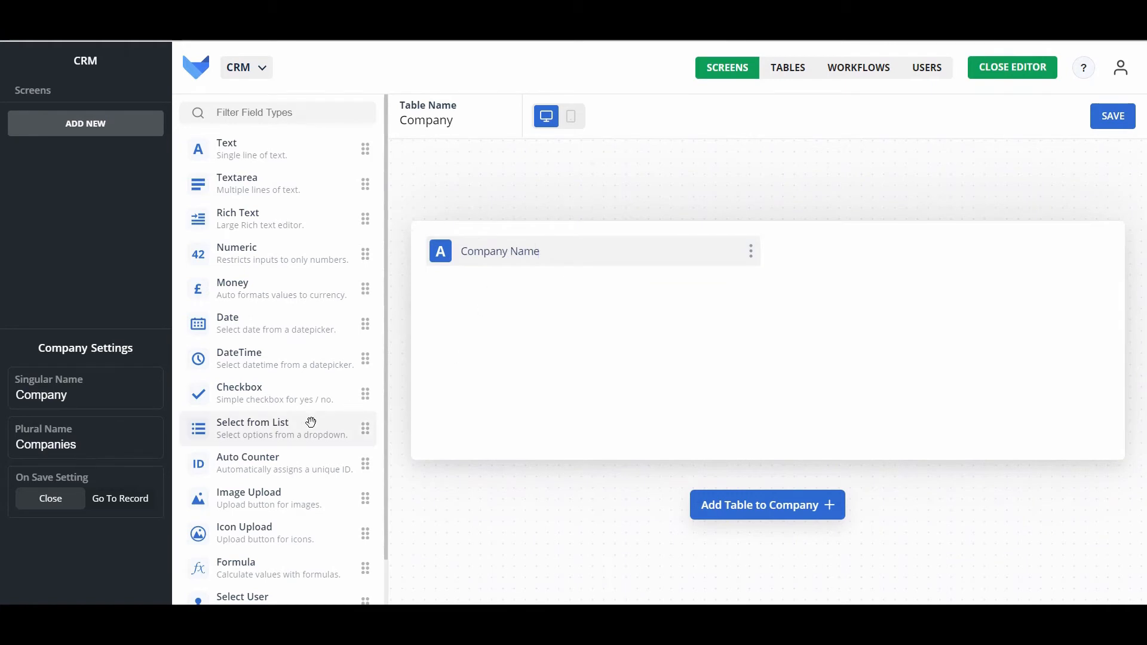
Add a Select from List field named Sector beside Company Name, with the list items Insurance and Media.
left_click_drag(316, 421, 795, 259)
type("Sector")
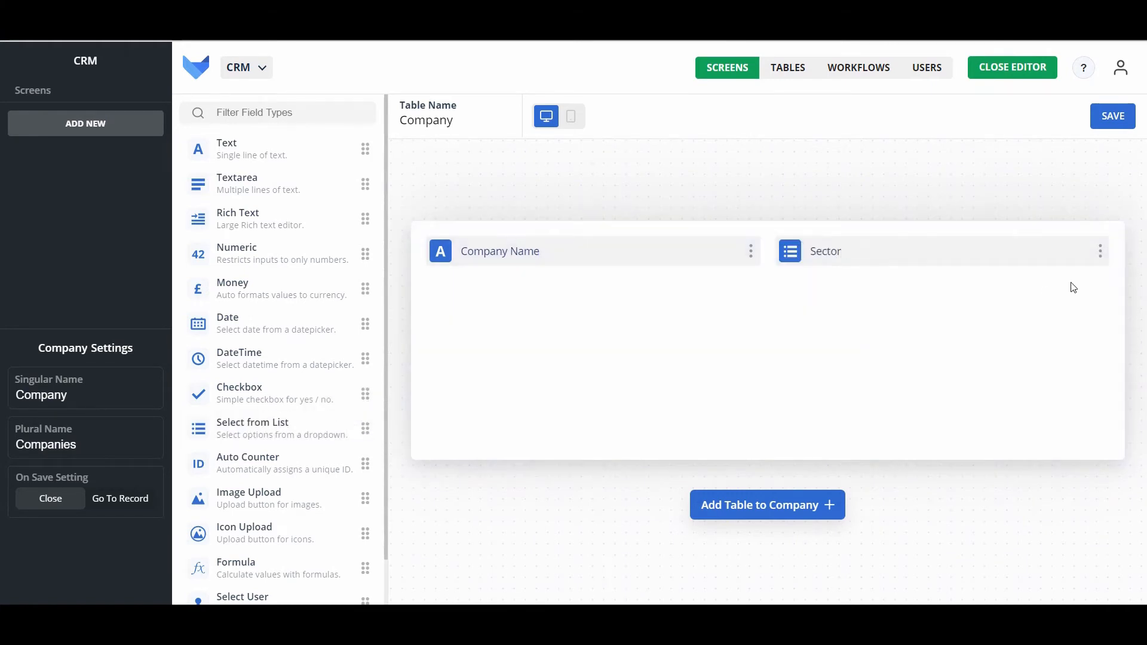
left_click(1102, 253)
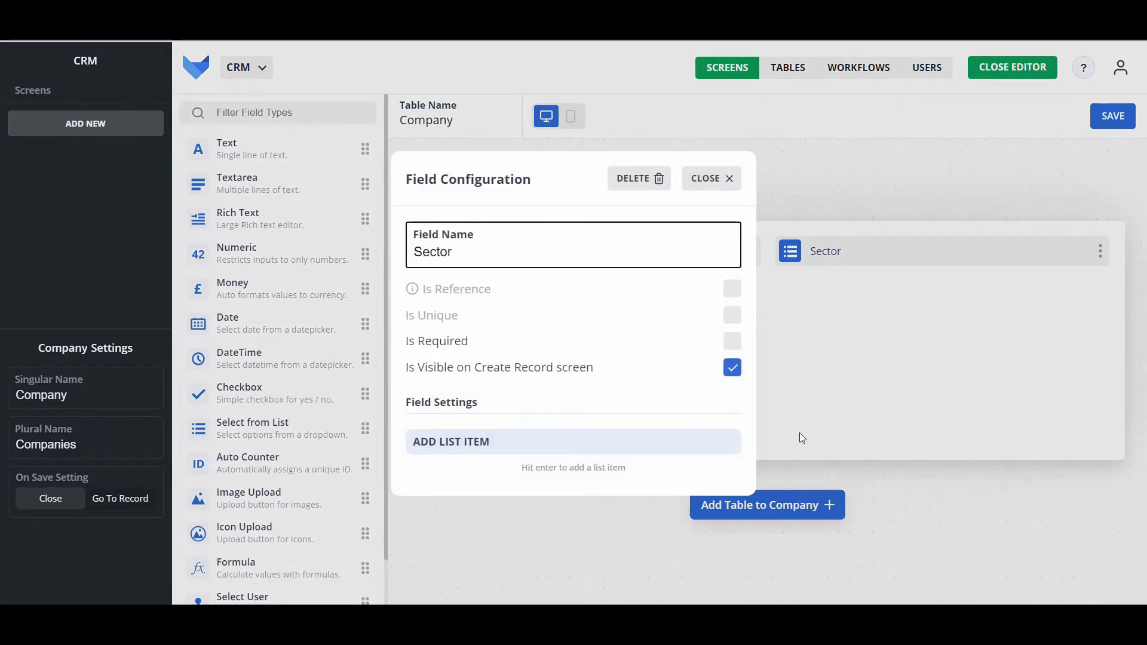
left_click(685, 445)
type("Insurance")
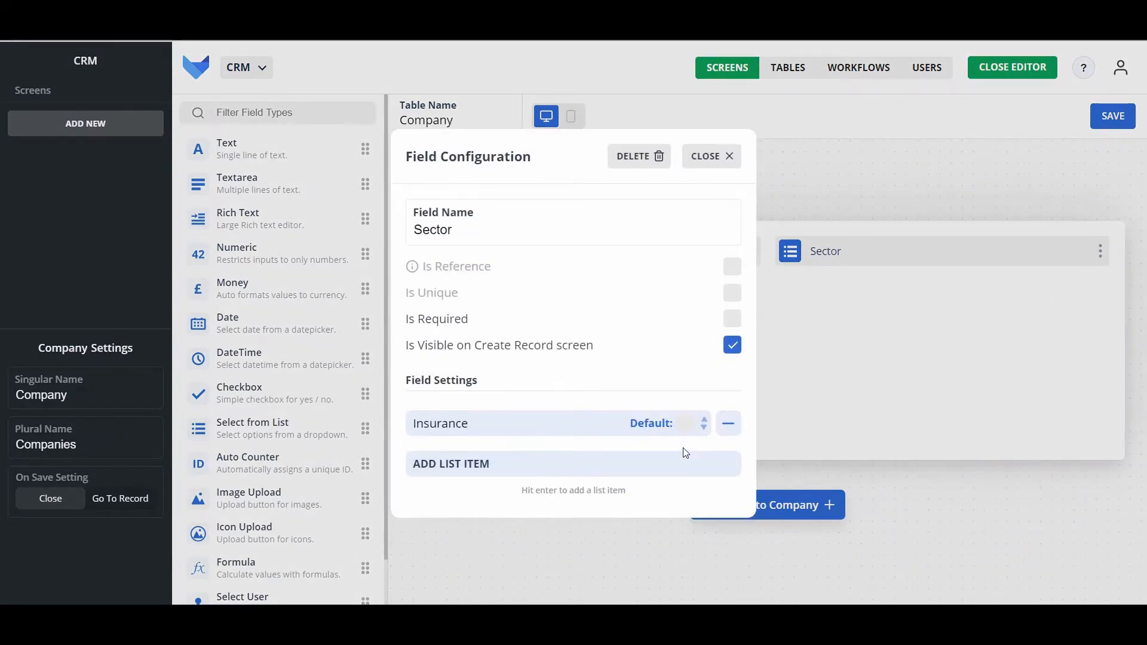
left_click(685, 453)
type("Media")
left_click(721, 158)
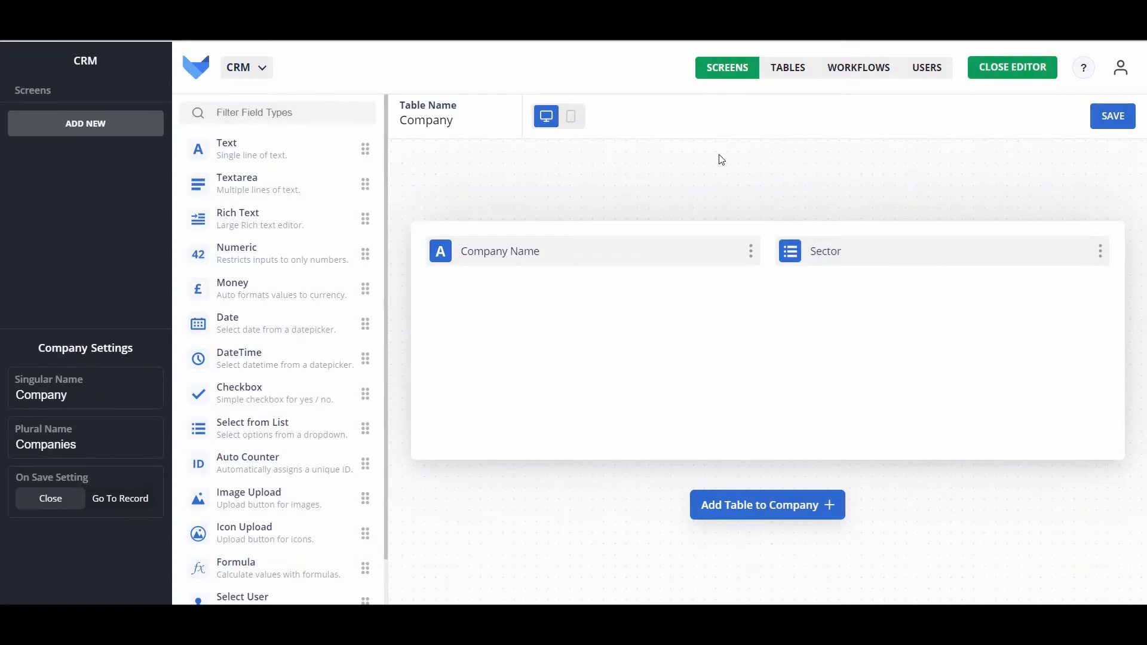
Add an Icon Upload field named Logo below Company Name.
scroll(338, 345, "down", 1)
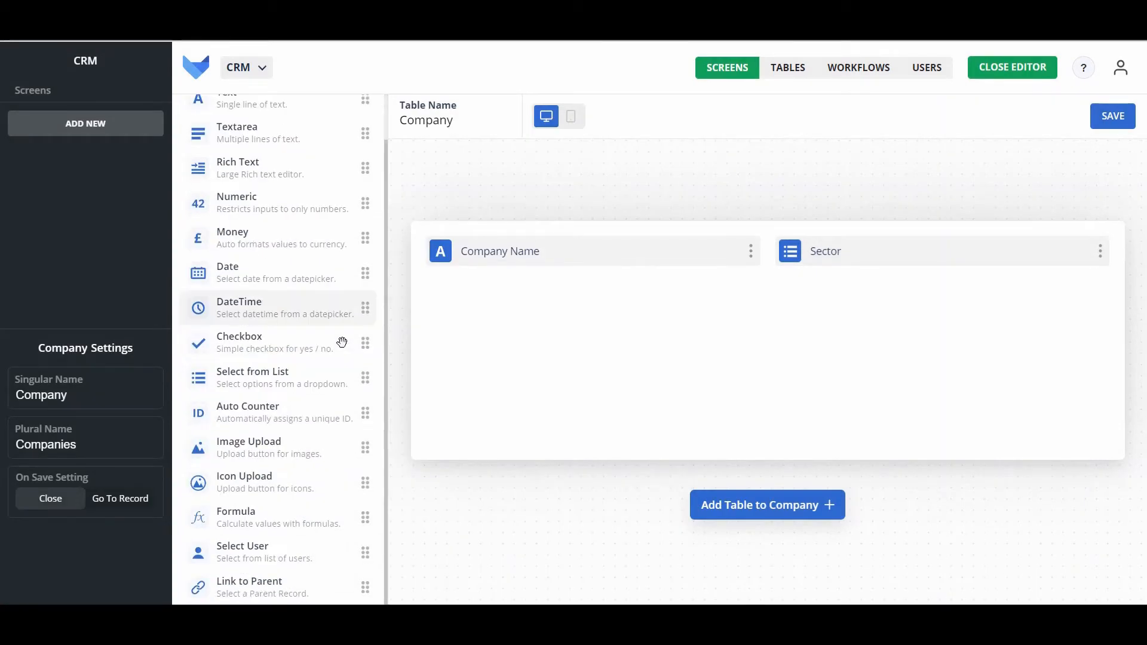
left_click_drag(253, 478, 507, 303)
type("Logo")
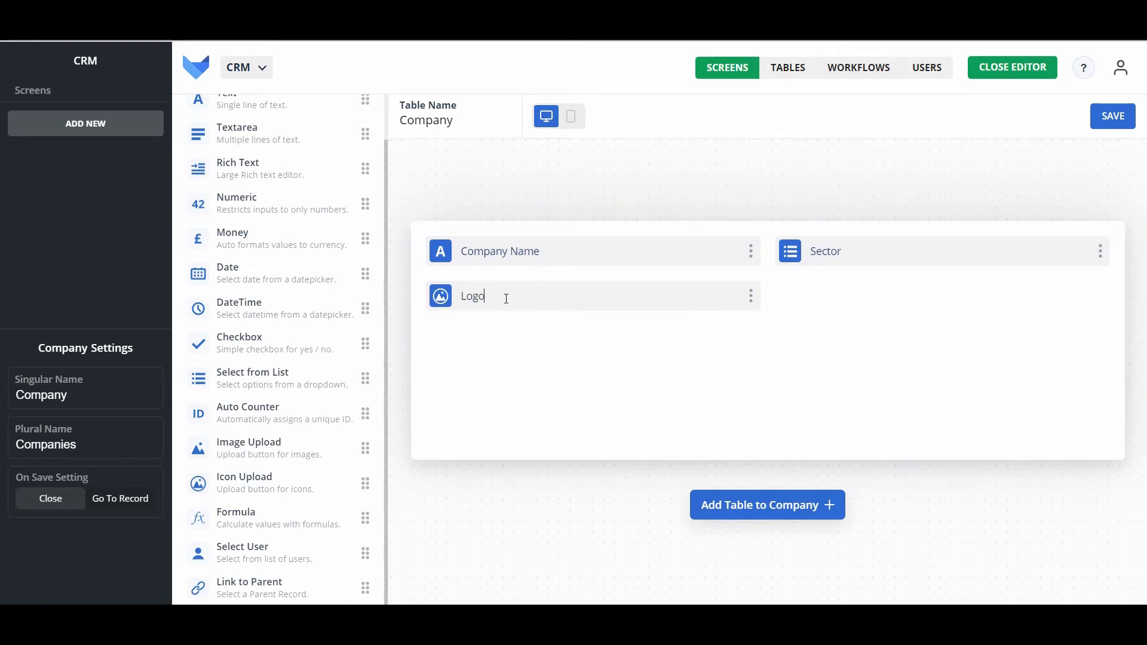
Add two single-line text fields named Index and Ticker to the Company form.
scroll(328, 253, "up", 1)
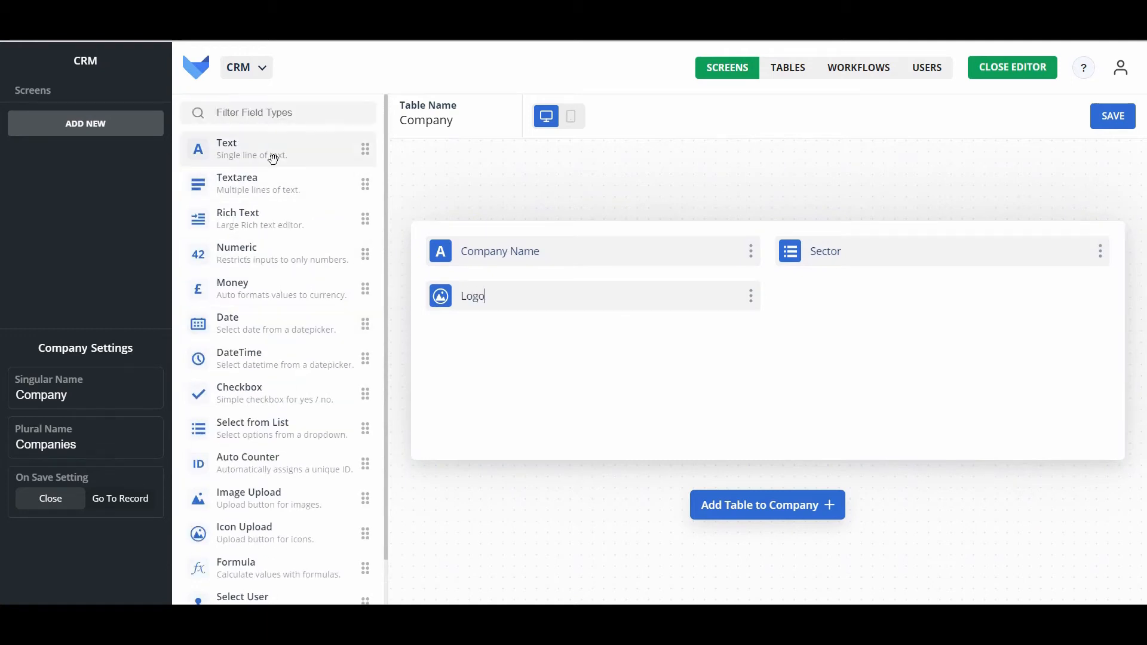
left_click_drag(274, 161, 869, 296)
type("Inde")
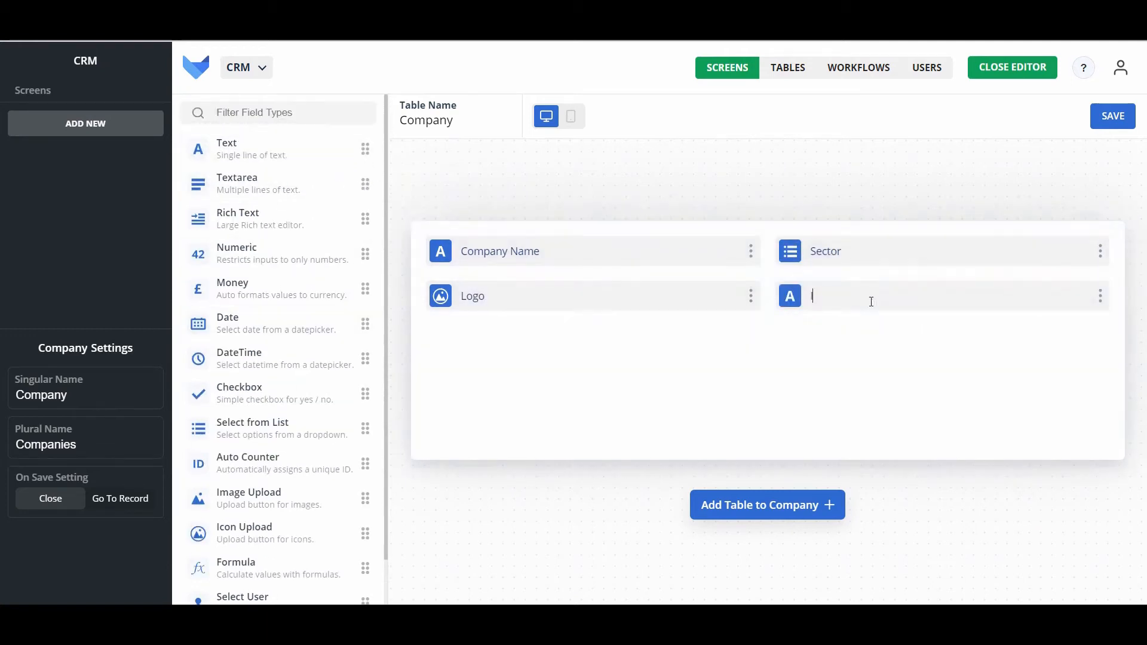
type("x")
left_click_drag(299, 149, 504, 353)
type("Ticker")
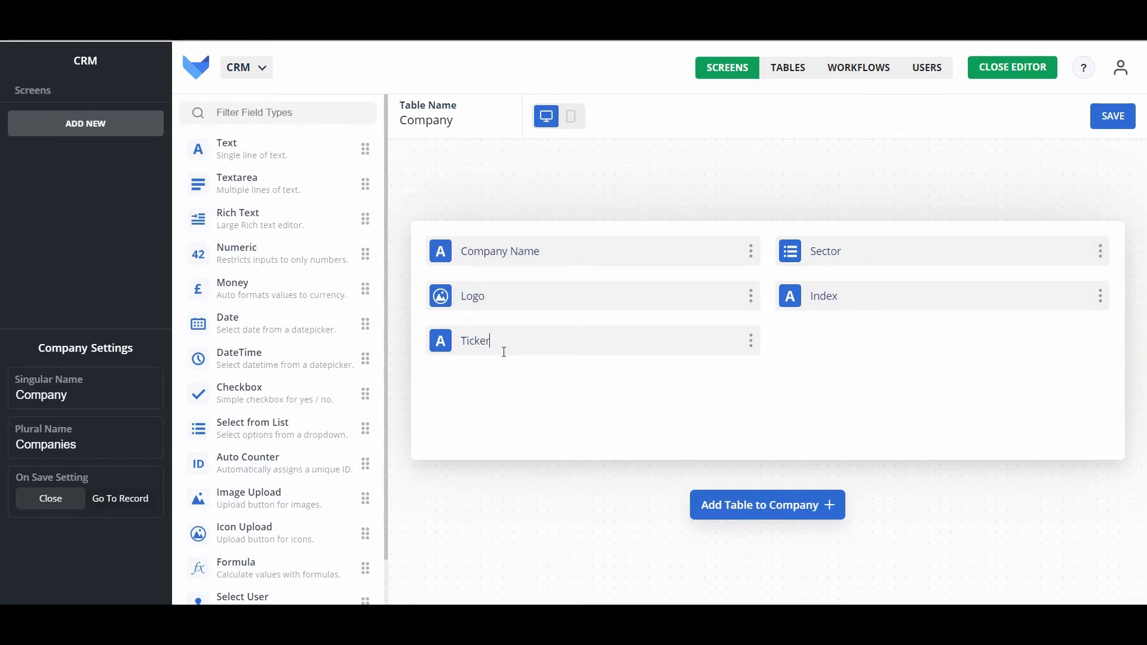
Save the Company table with a new auto counter field as its reference field.
left_click(1116, 118)
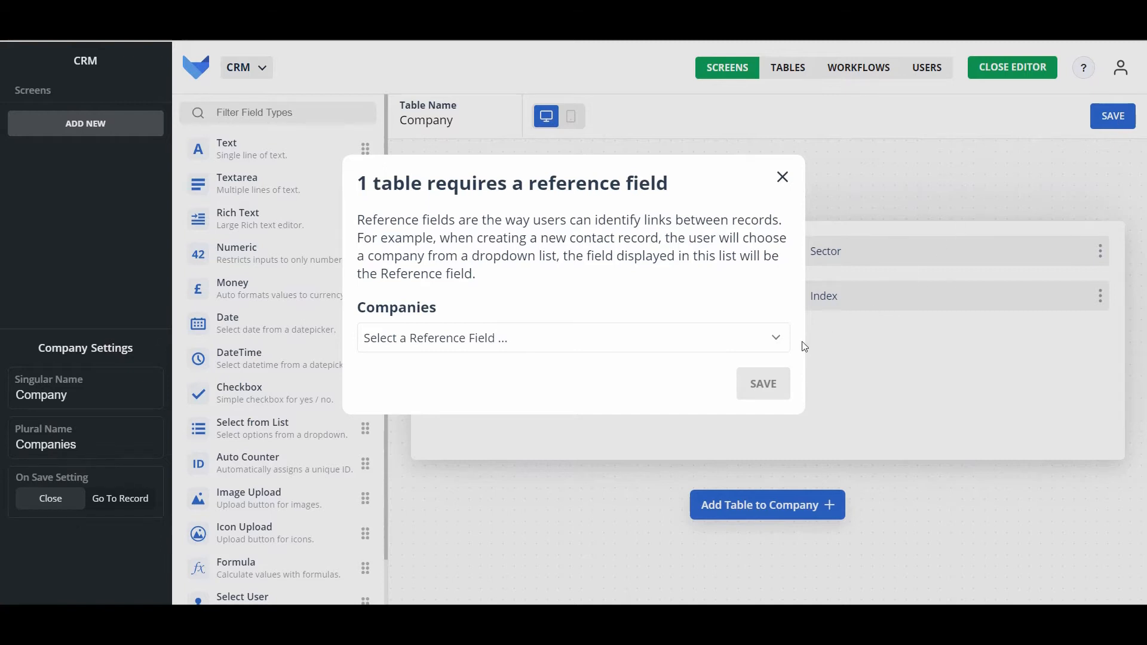
left_click(777, 351)
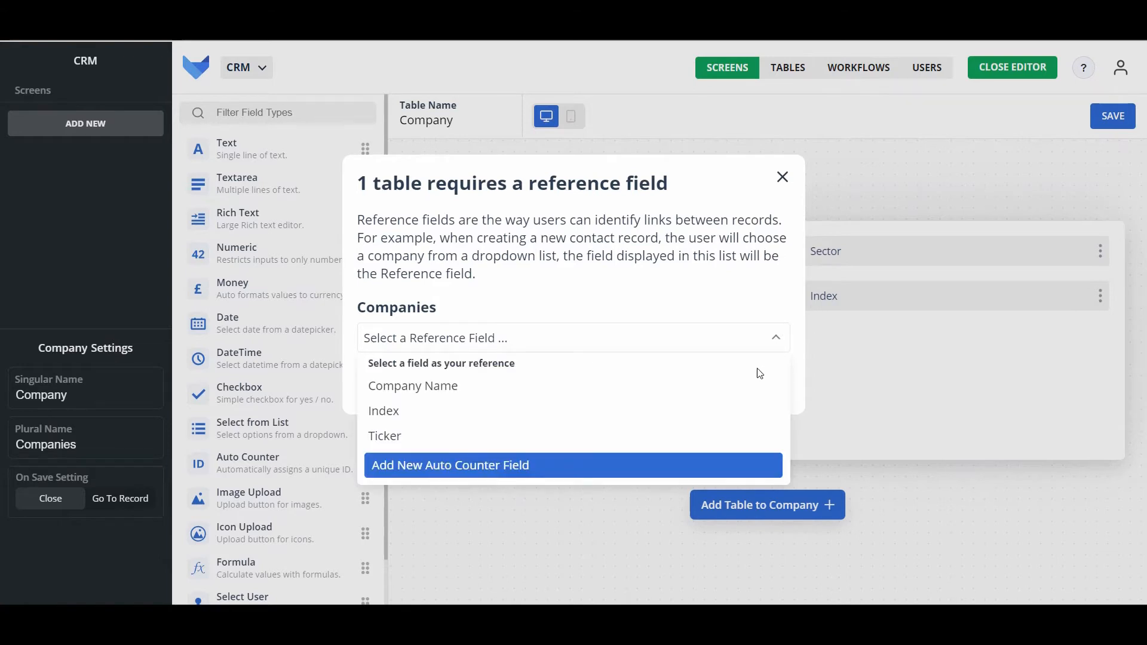
left_click(741, 465)
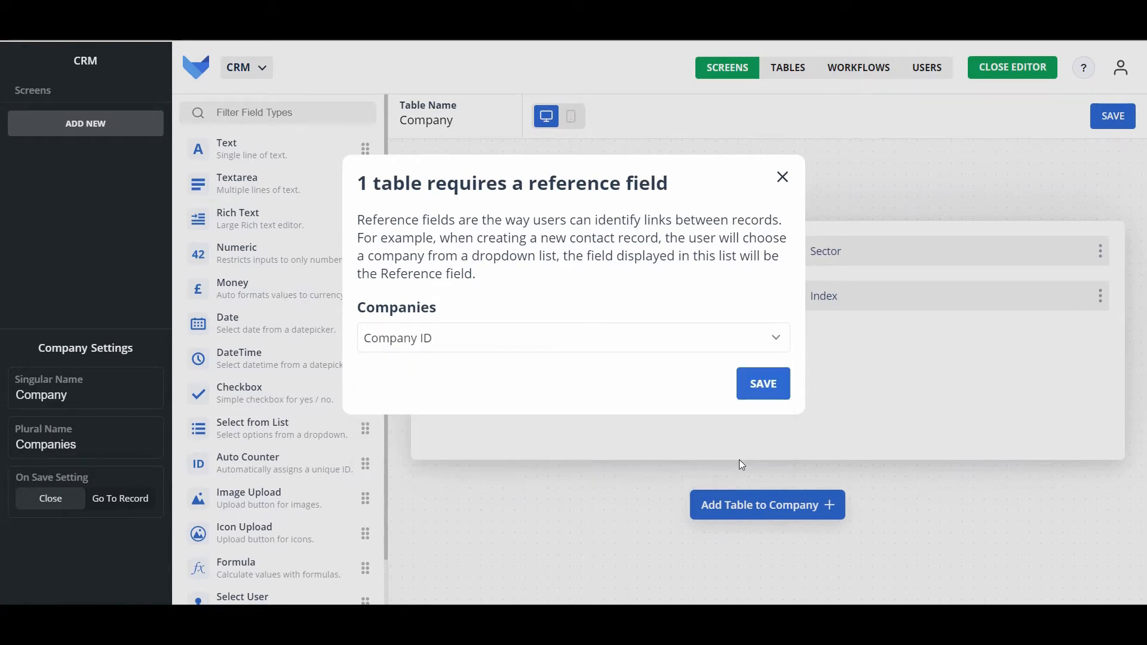
left_click(775, 389)
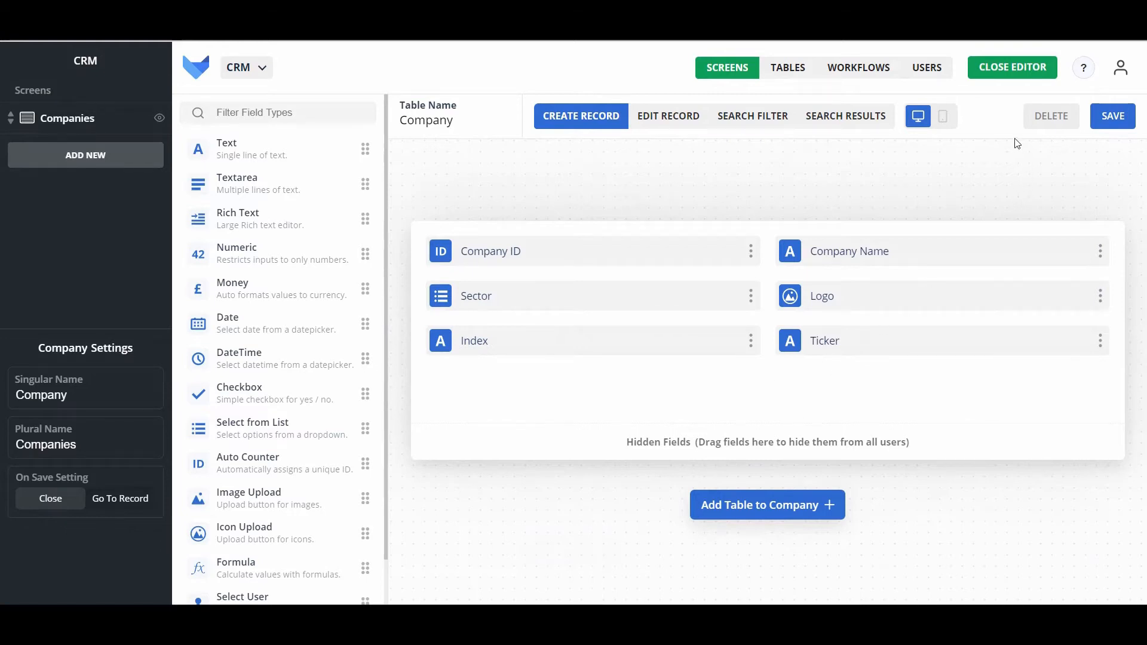
Leave the editor and save a new company record for Aapna with sector Insurance, index FTSE 100 and ticker AAP.
left_click(1009, 77)
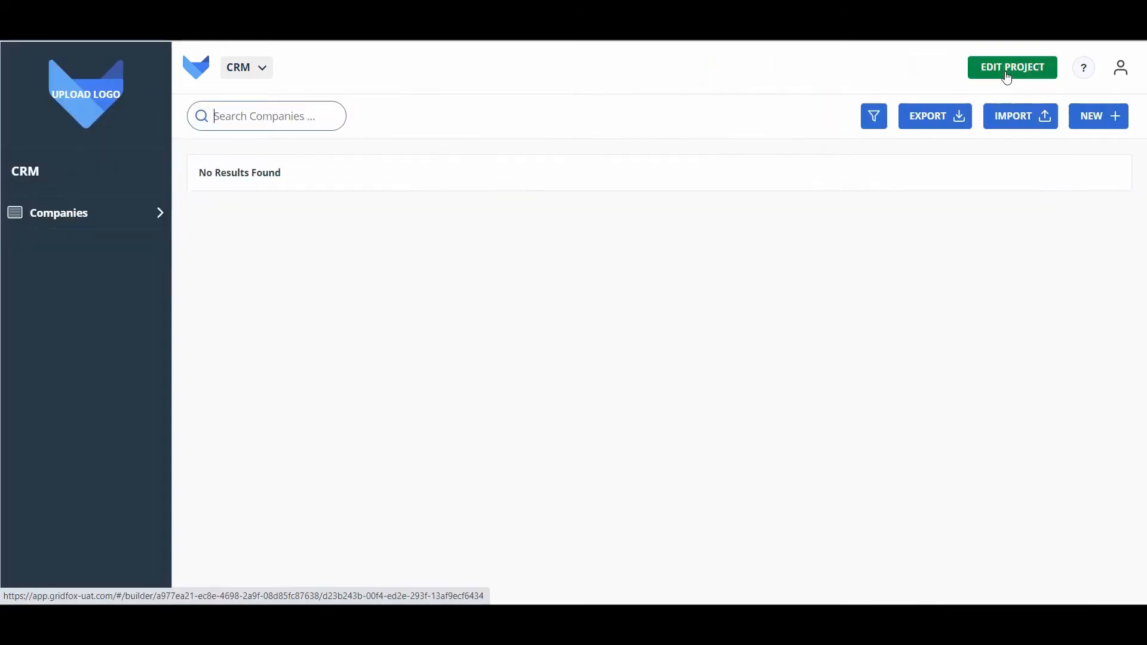
left_click(1084, 123)
type("Aapna")
left_click(836, 185)
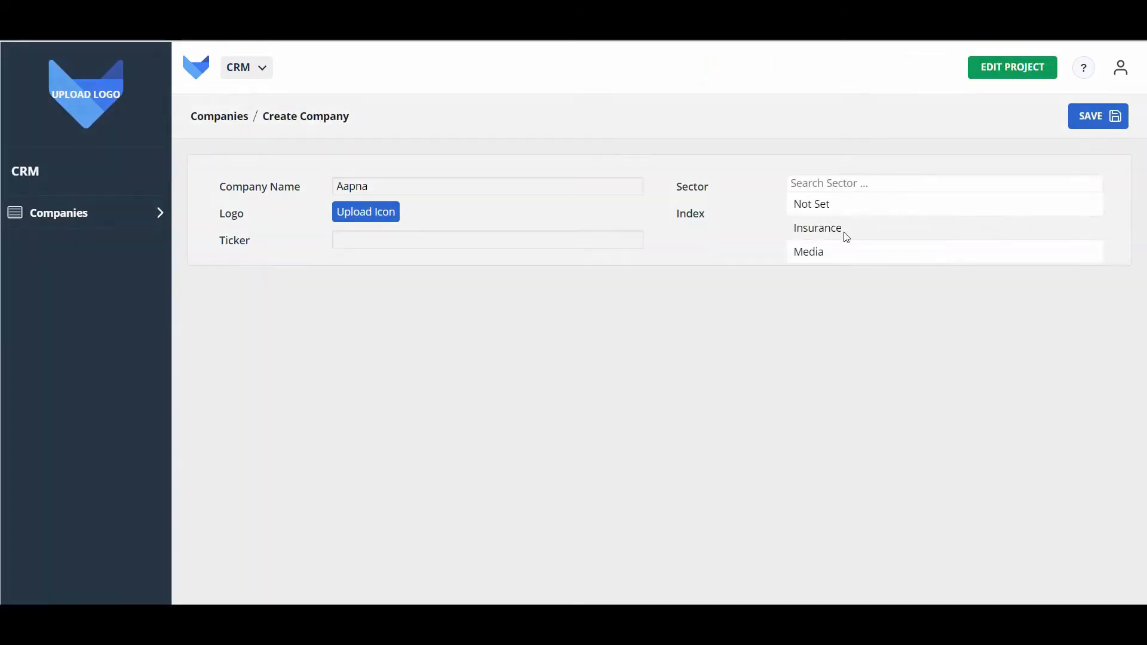
left_click(846, 230)
left_click(866, 213)
type("FTSE 100")
left_click(615, 239)
type("AAP")
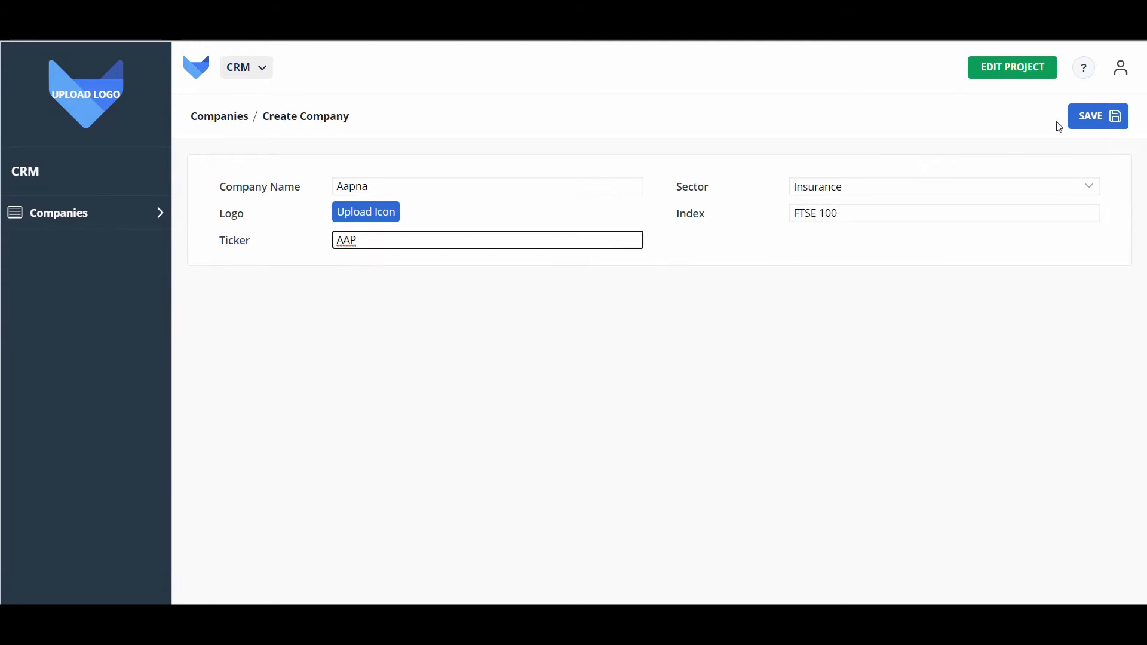
left_click(1087, 117)
Filter the companies list by a chosen sector.
left_click(874, 116)
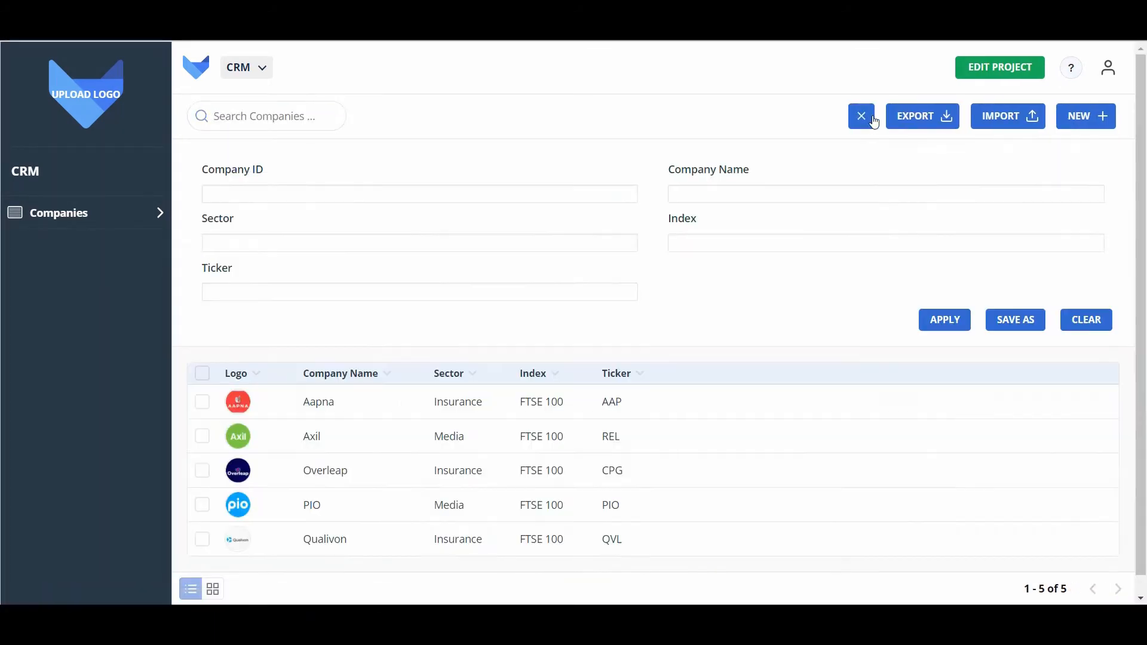
left_click(549, 249)
left_click(494, 283)
left_click(939, 323)
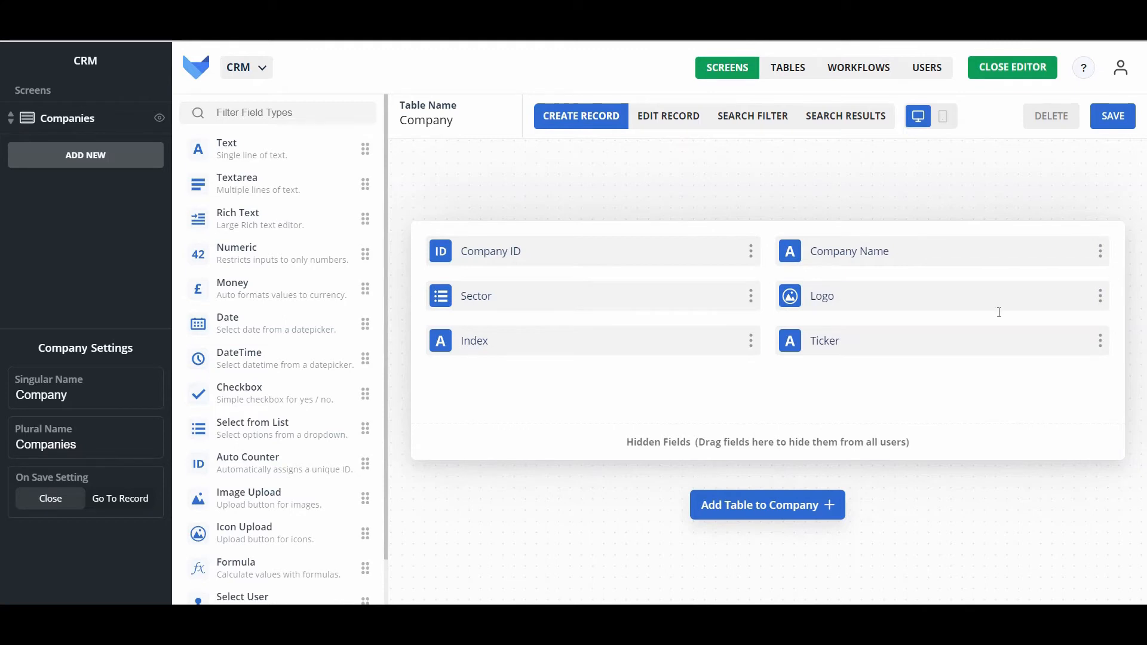
Add a new child table to Company and name it Contact.
left_click(800, 507)
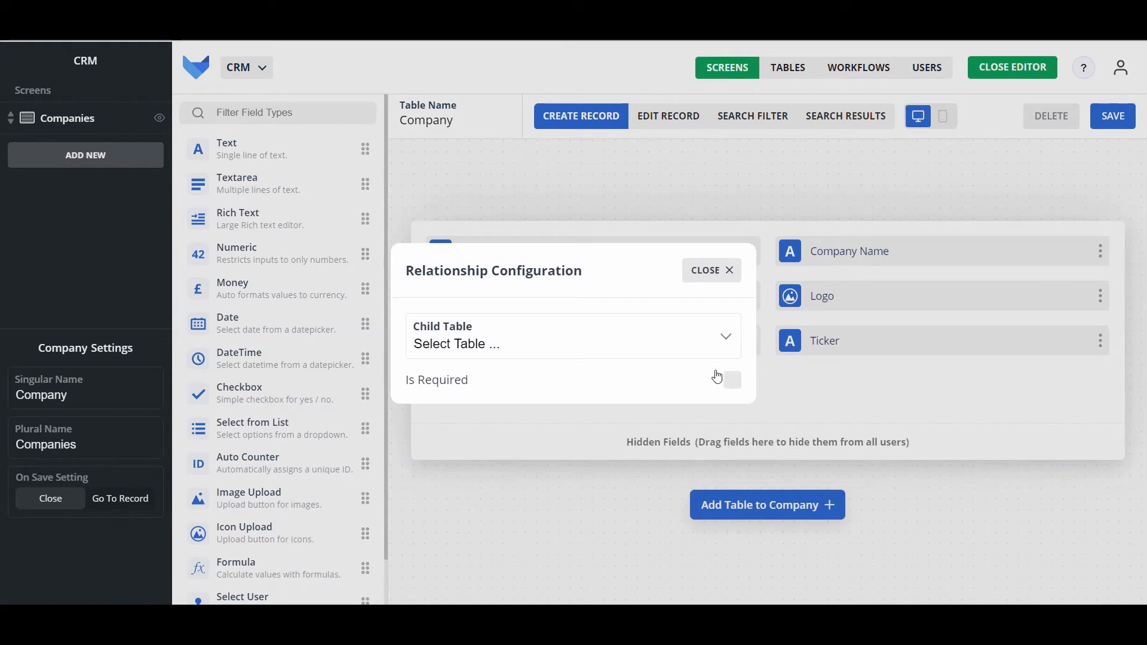
left_click(705, 347)
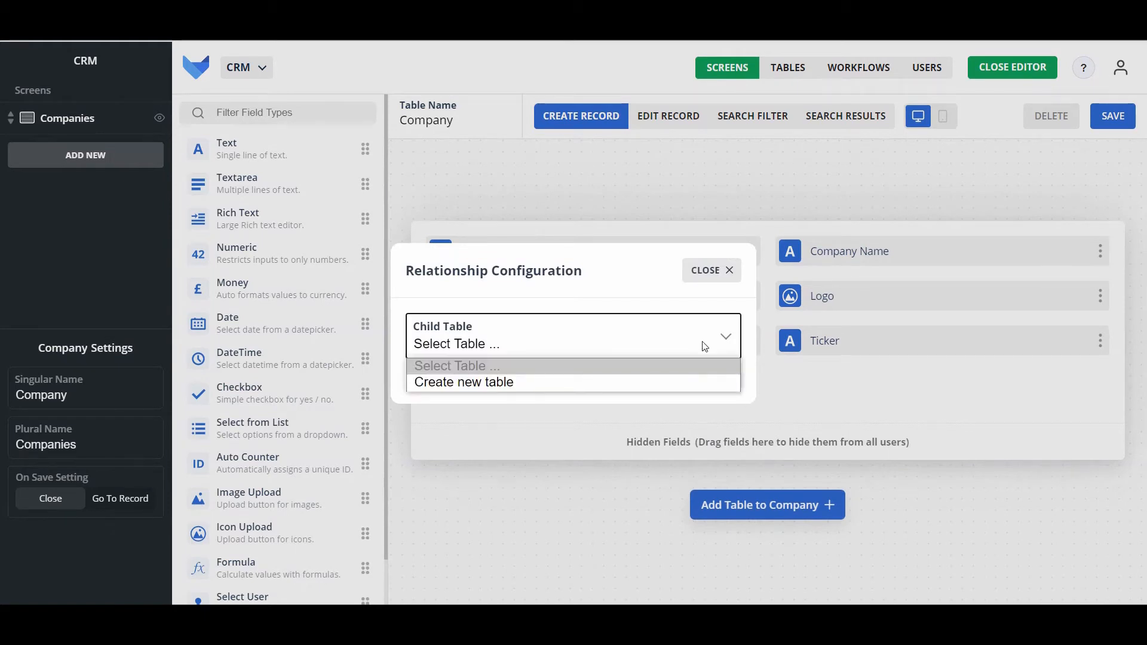
left_click(686, 383)
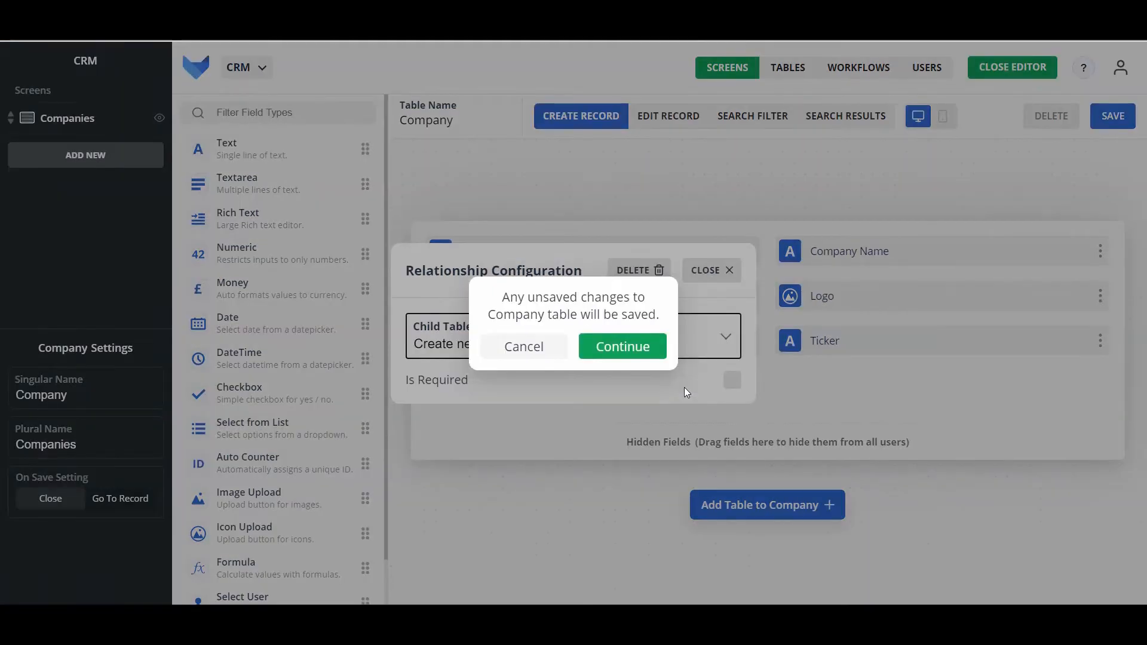
left_click(652, 347)
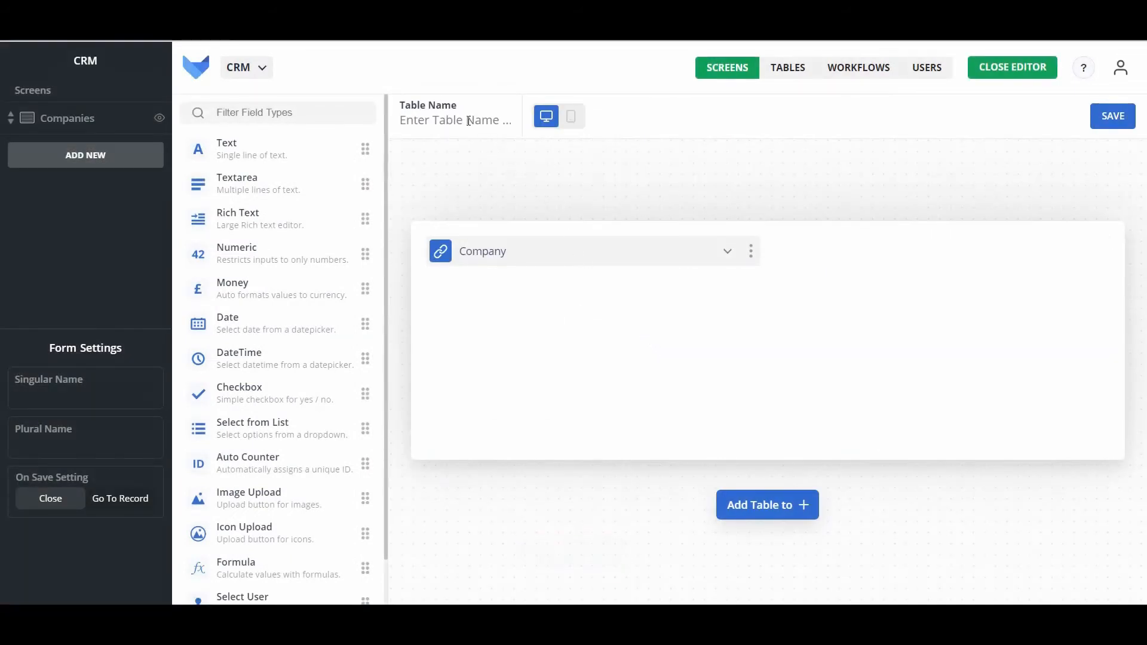
type("Contact")
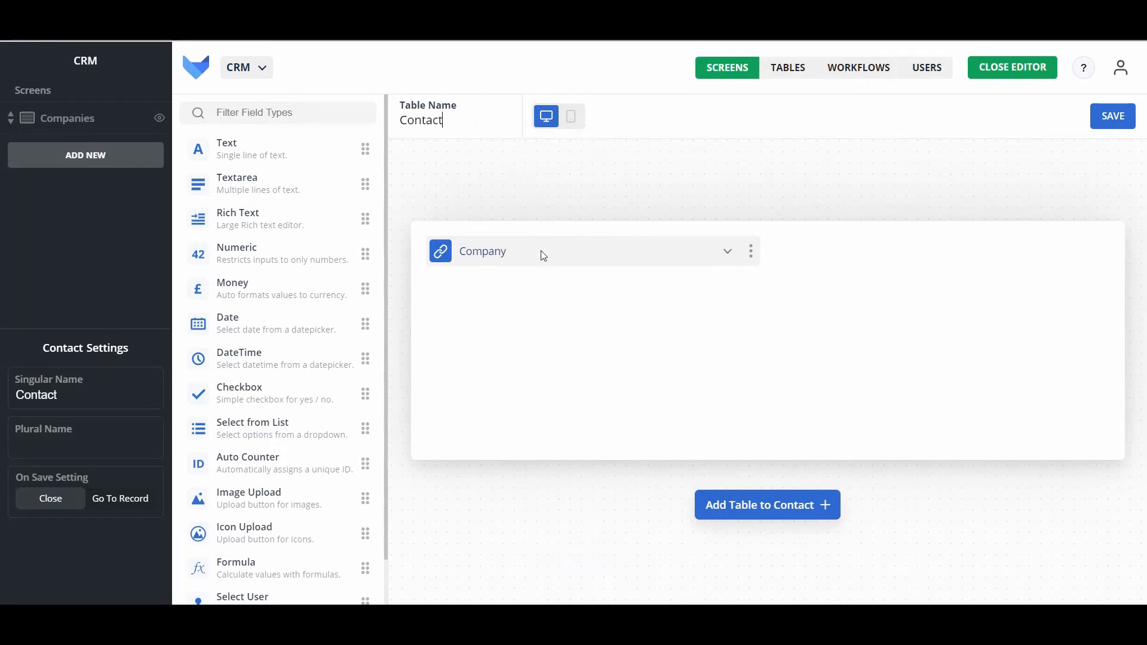
Add three single-line text fields named Email, First Name and Last Name to the Contact form.
left_click_drag(263, 159, 833, 245)
type("Email")
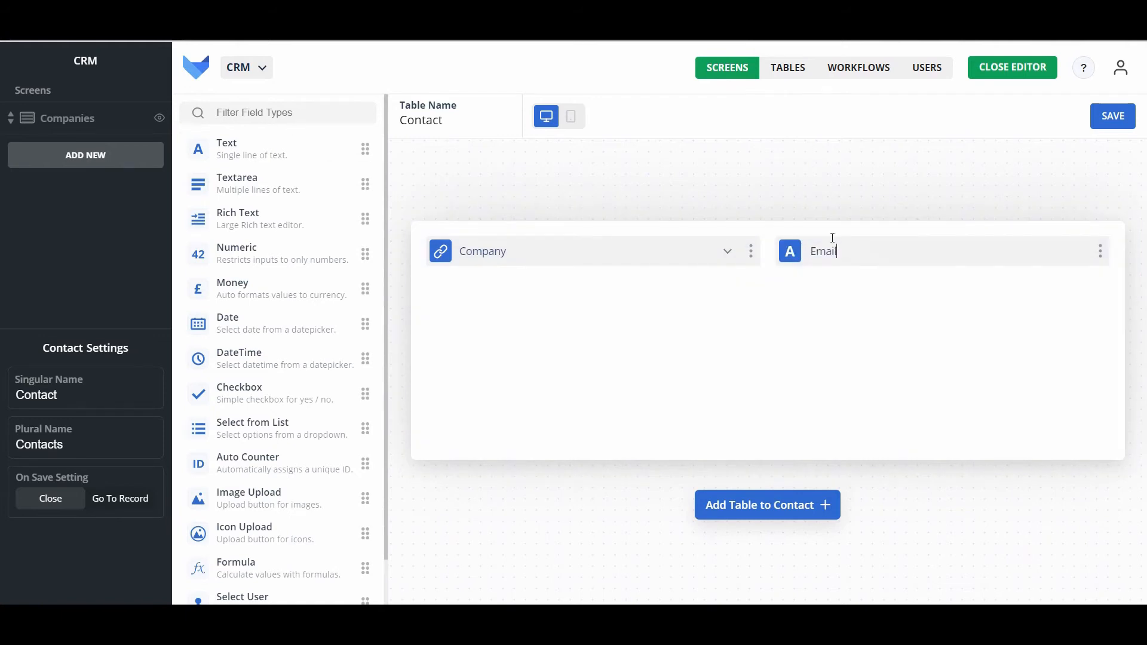
left_click_drag(263, 159, 525, 302)
type("First Name")
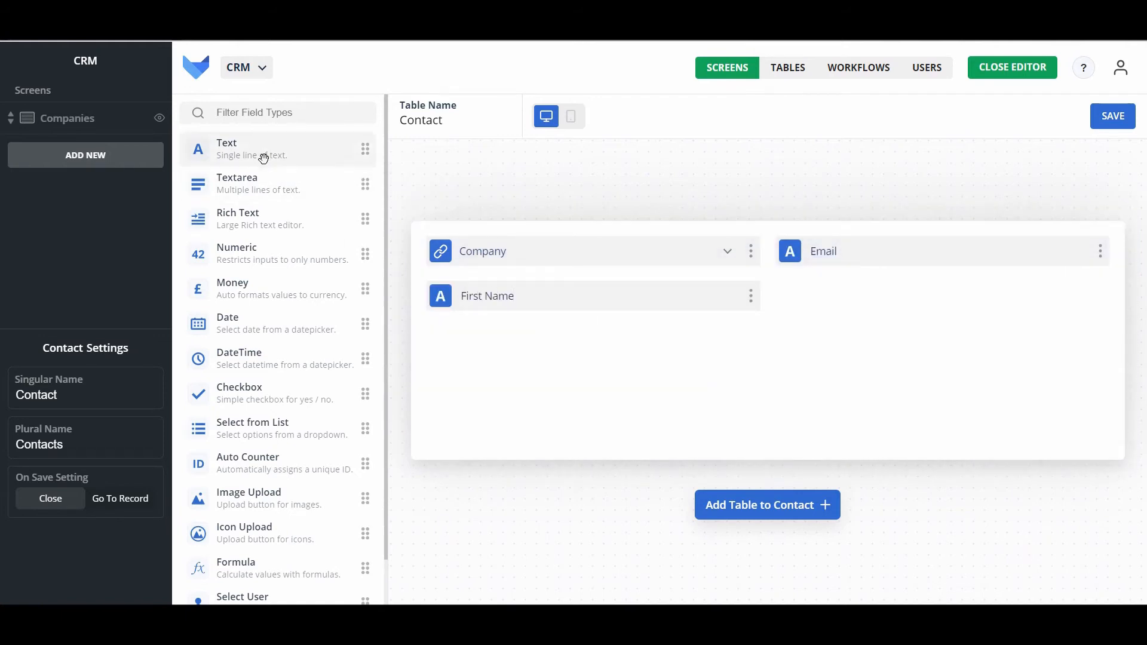
left_click_drag(263, 159, 837, 289)
type("Last Name")
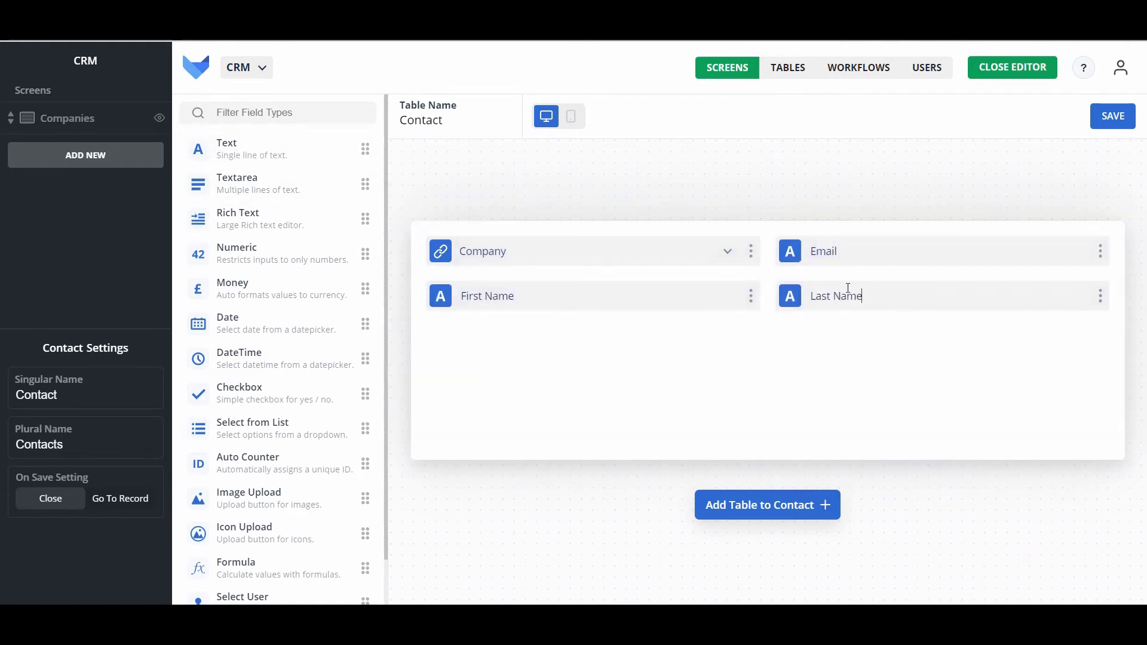
Save the Contact table with Email as its reference field.
left_click(1113, 116)
left_click(775, 338)
left_click(726, 418)
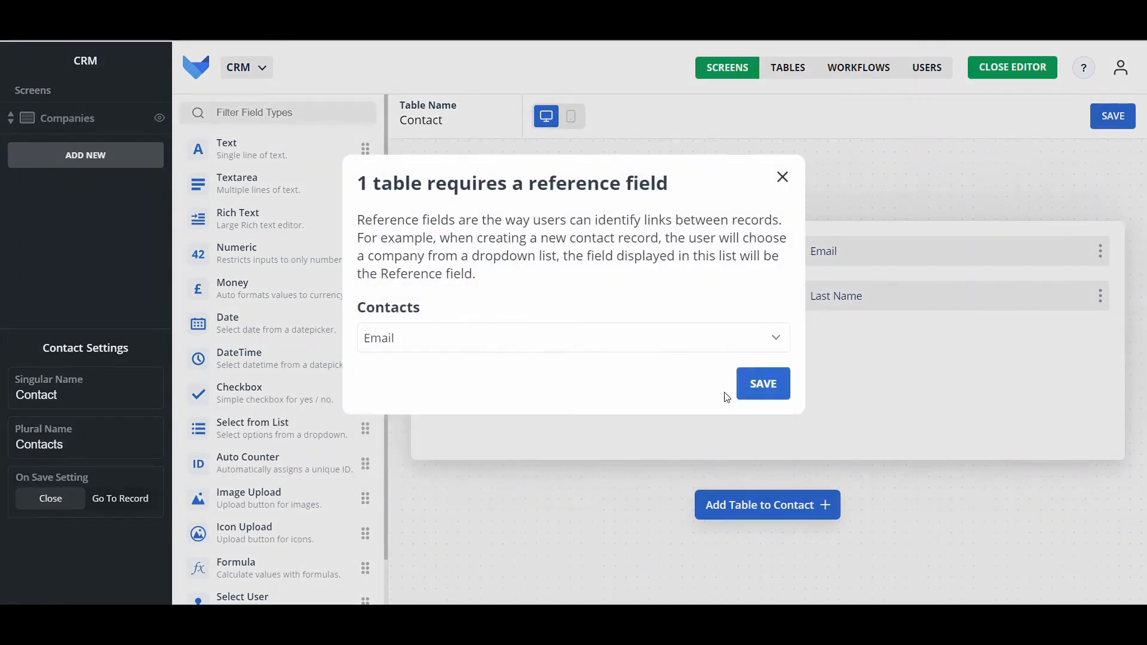
left_click(758, 387)
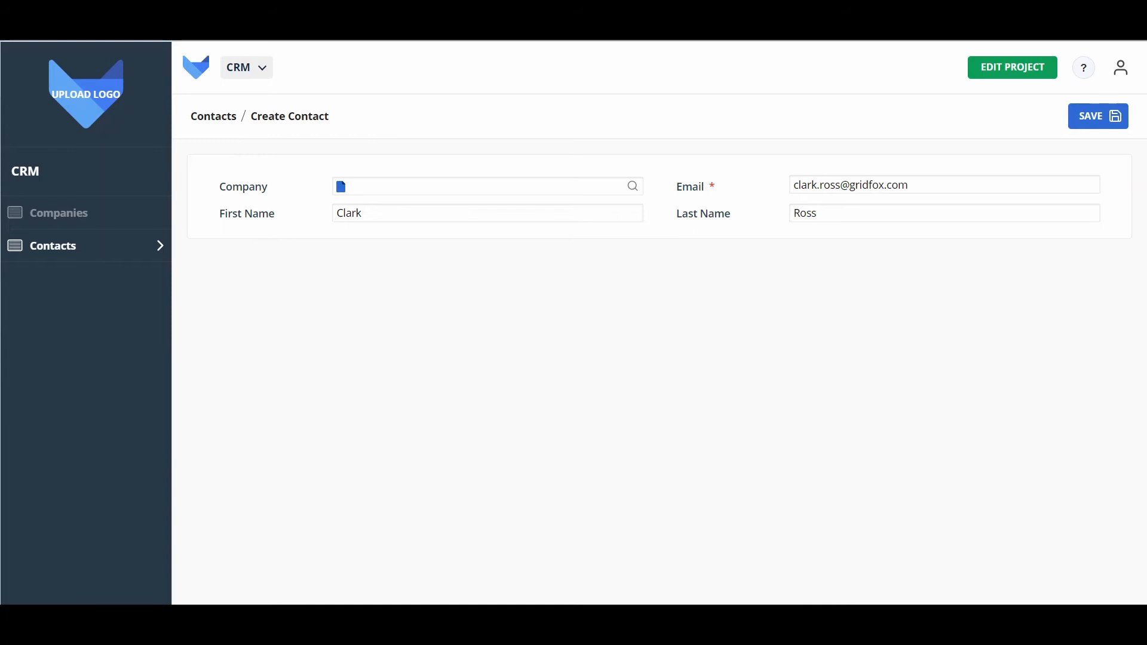
Link the new contact record to the company Aapna.
left_click(609, 191)
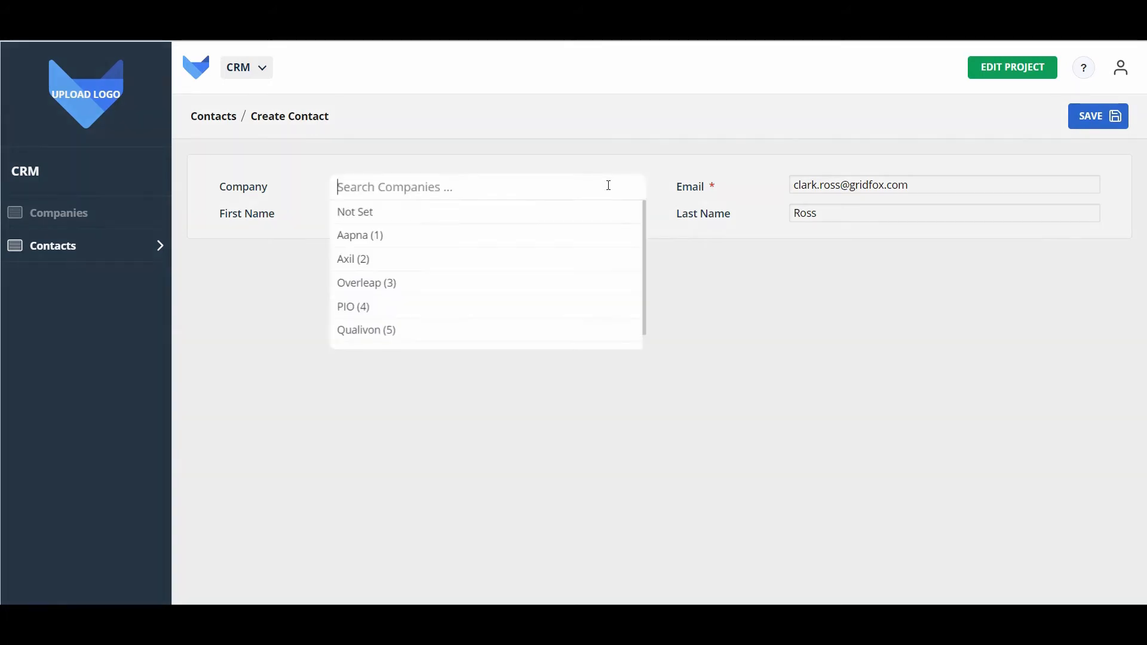
left_click(583, 241)
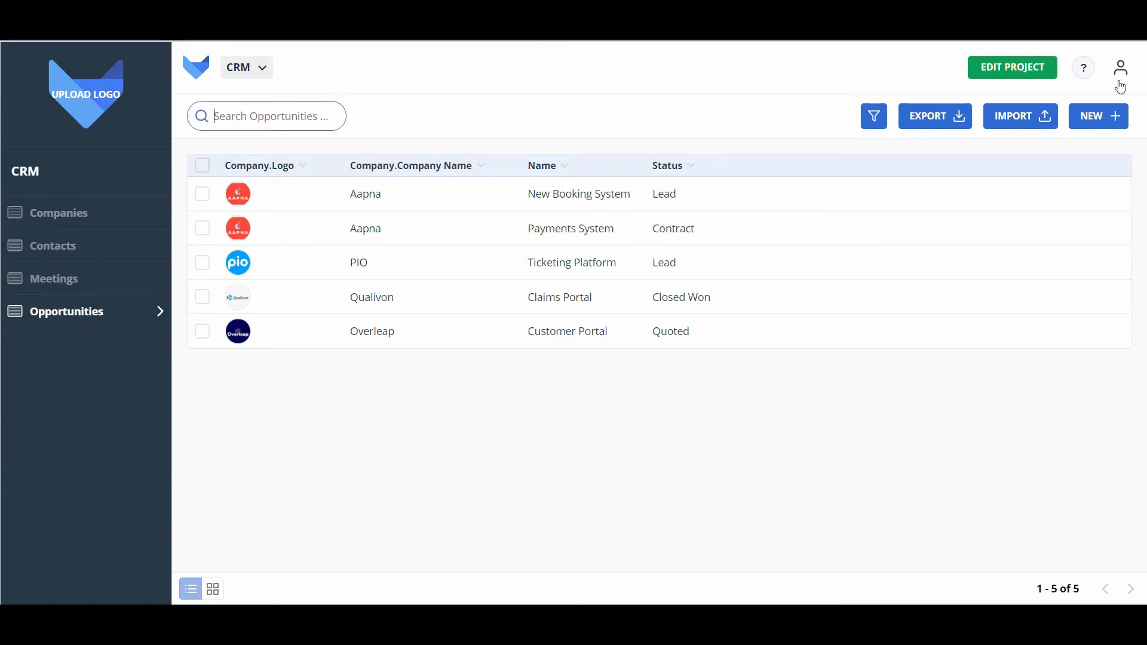
Open the project editor and view the project's tables.
left_click(1030, 78)
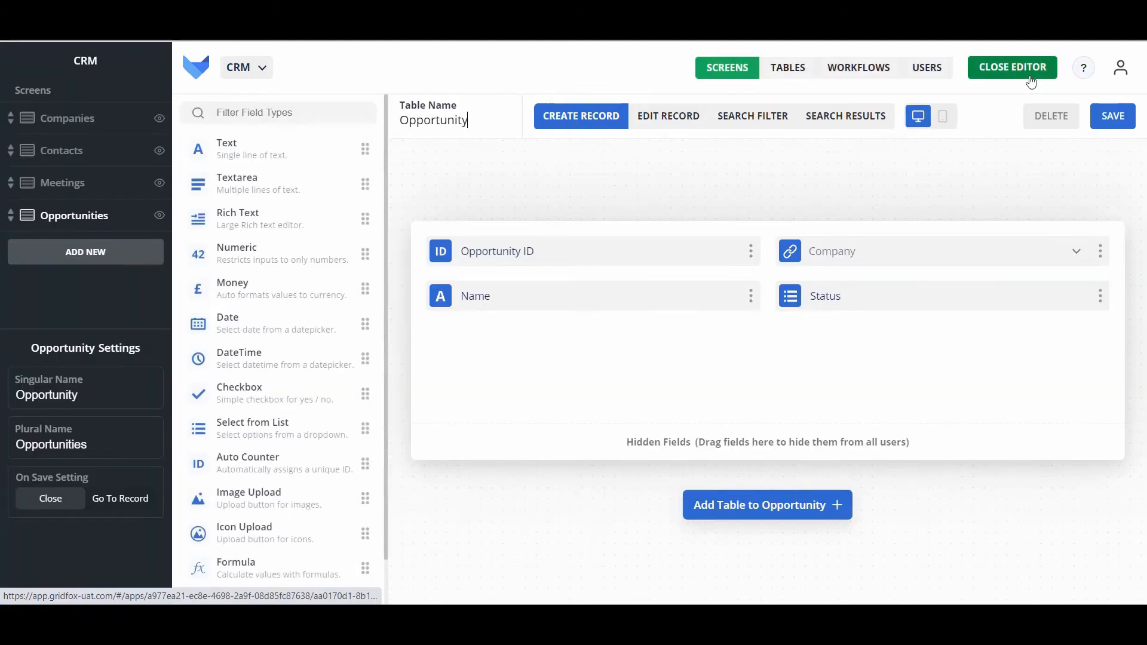
left_click(801, 74)
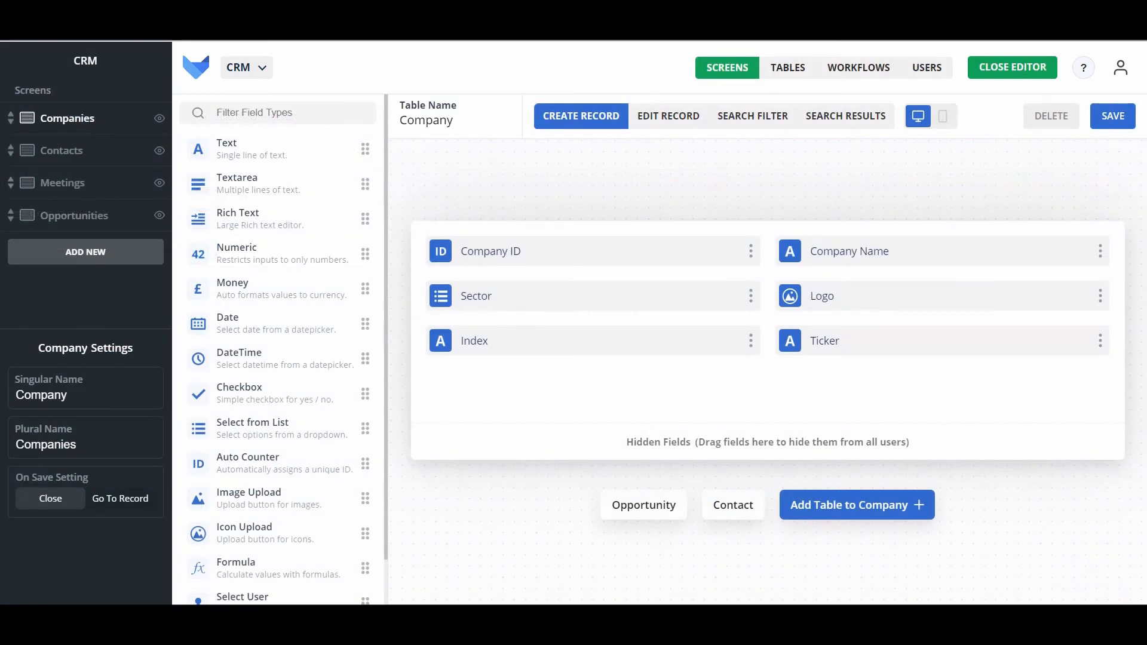
Add a Board (Kanban) screen named Opportunity Board to the project.
left_click(94, 265)
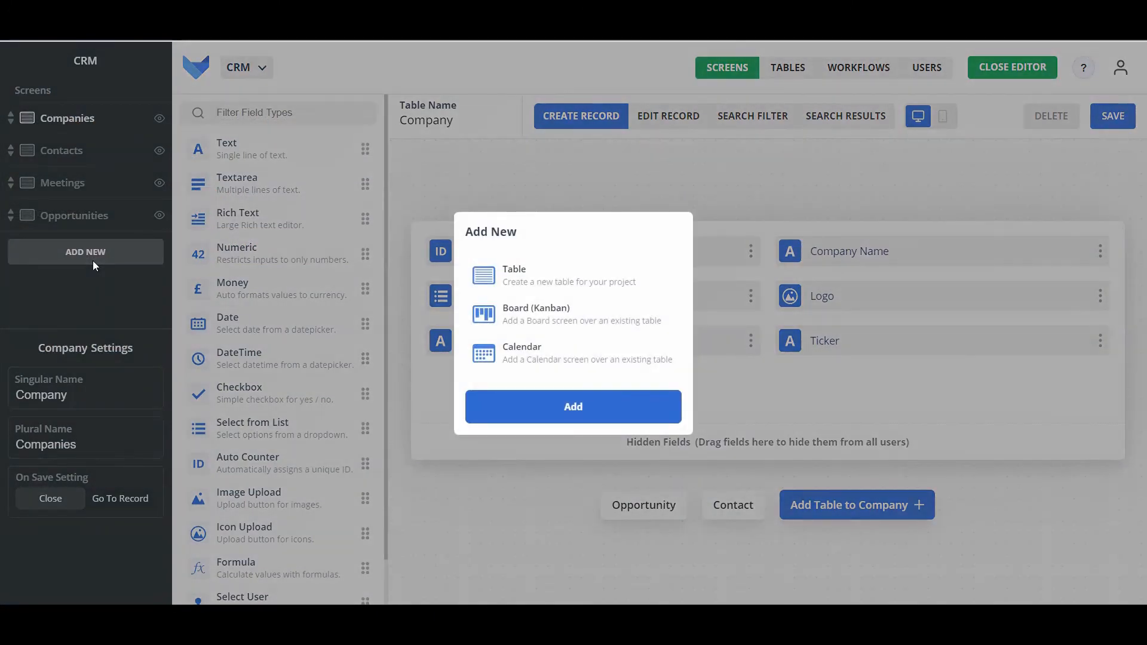
left_click(534, 322)
left_click(512, 389)
type("Oppo")
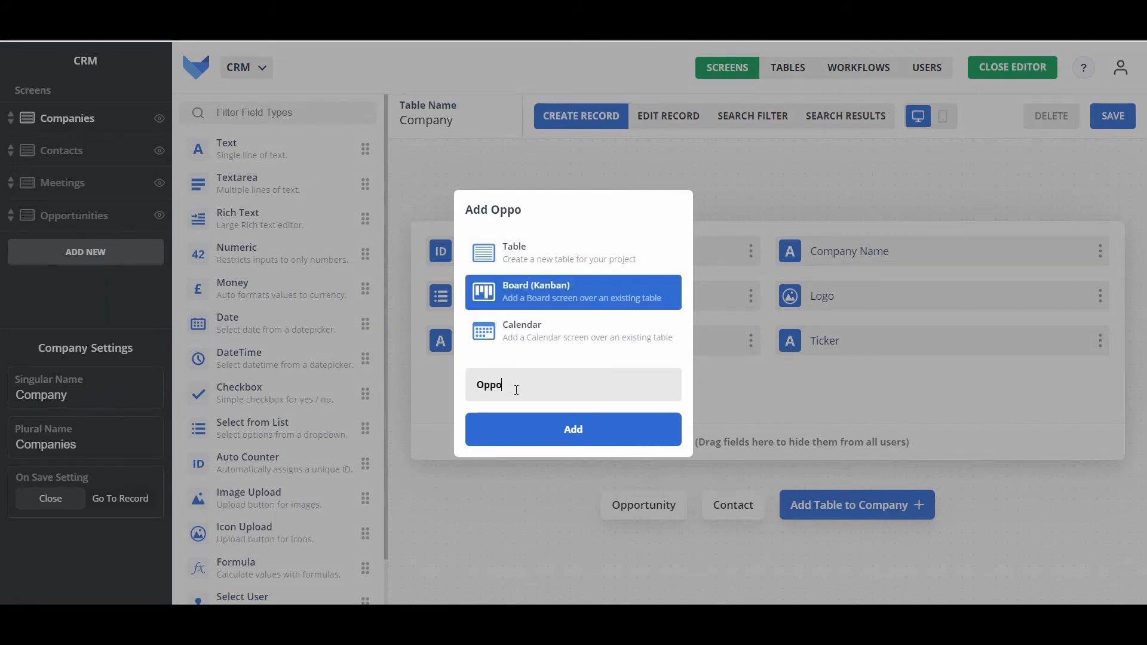
type("rtunity Board")
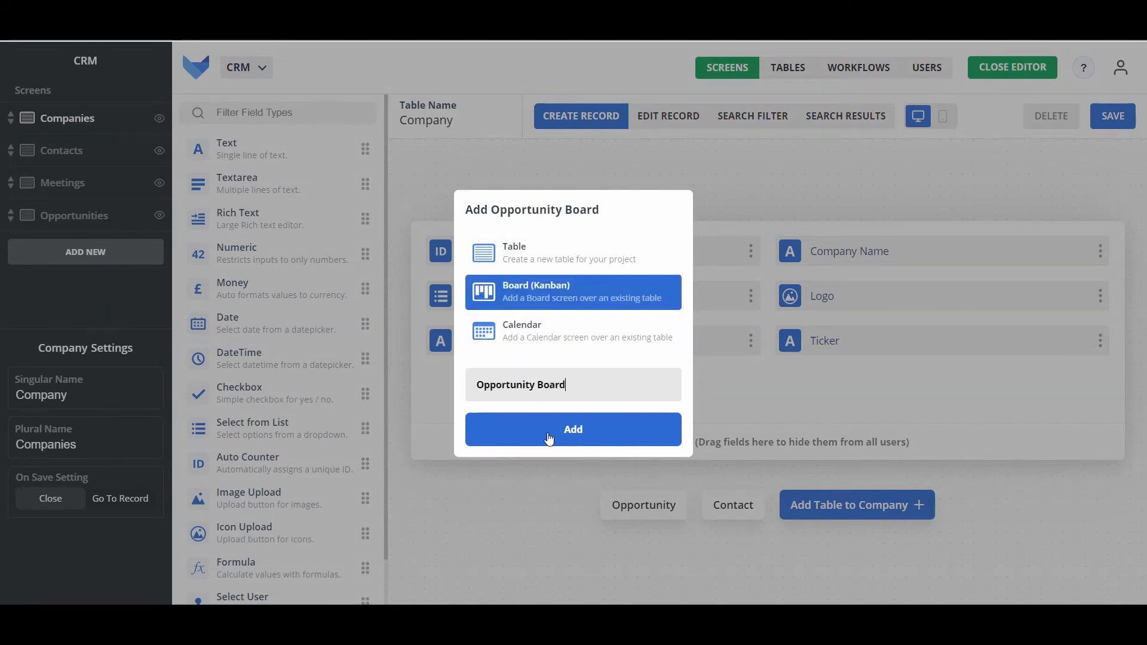
left_click(550, 437)
Base the board on the Opportunities table and build its columns from the Status list.
left_click(331, 243)
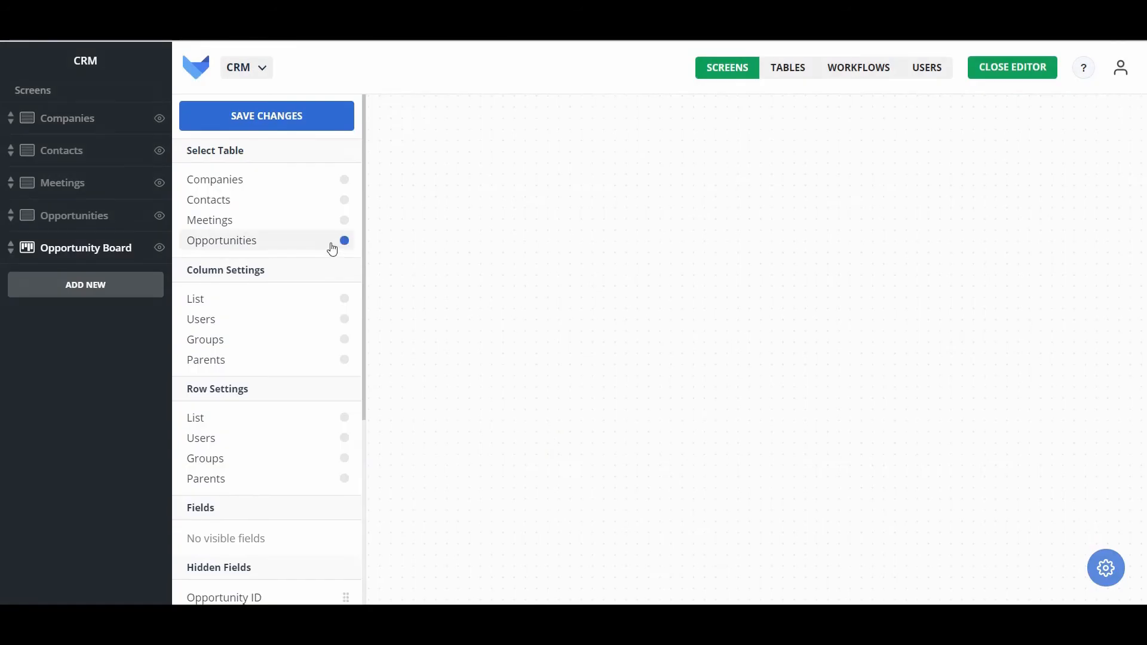
left_click(290, 300)
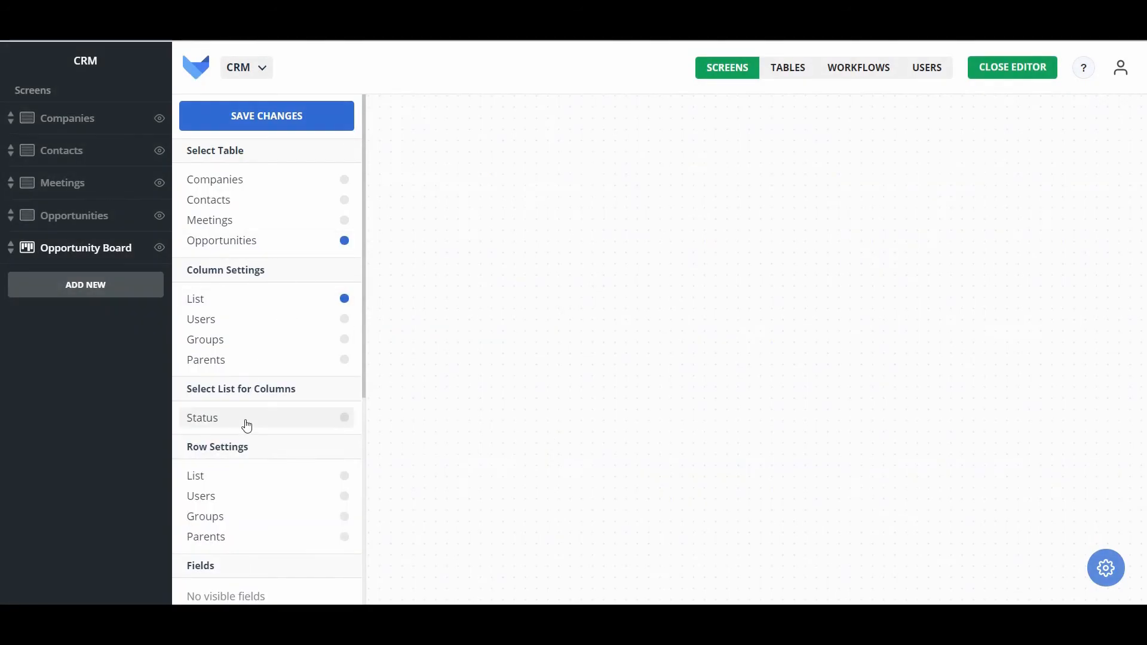
left_click(247, 424)
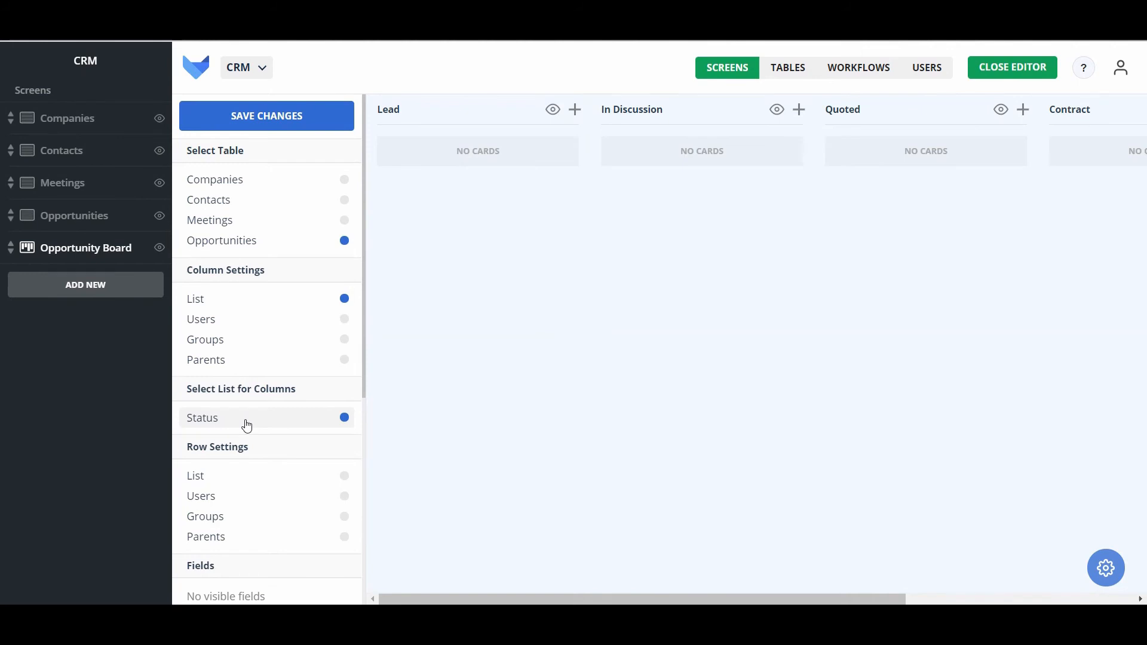
Show the Name field on the board's cards with Company.Logo as the icon, and save the board.
scroll(246, 425, "down", 4)
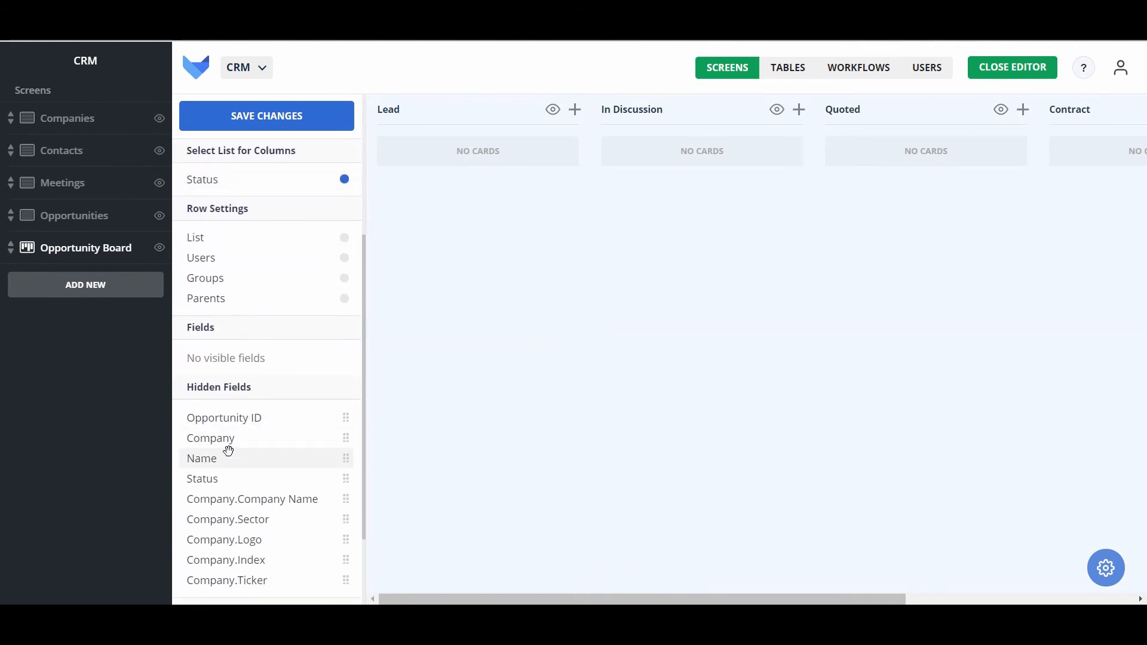
left_click_drag(230, 457, 233, 362)
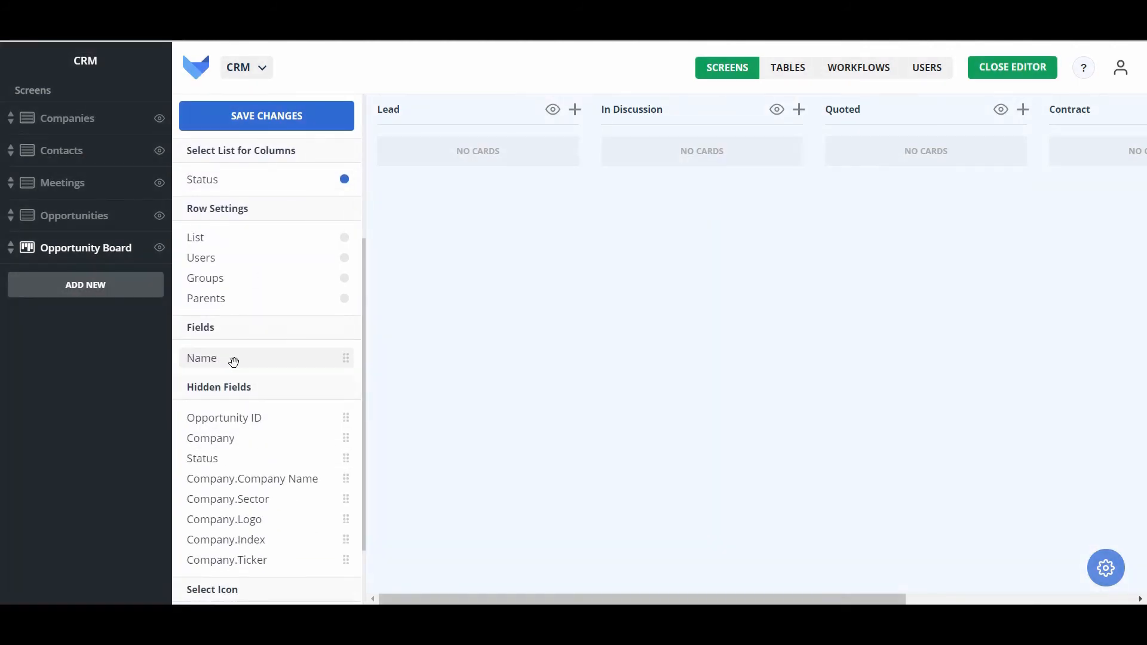
scroll(251, 440, "down", 2)
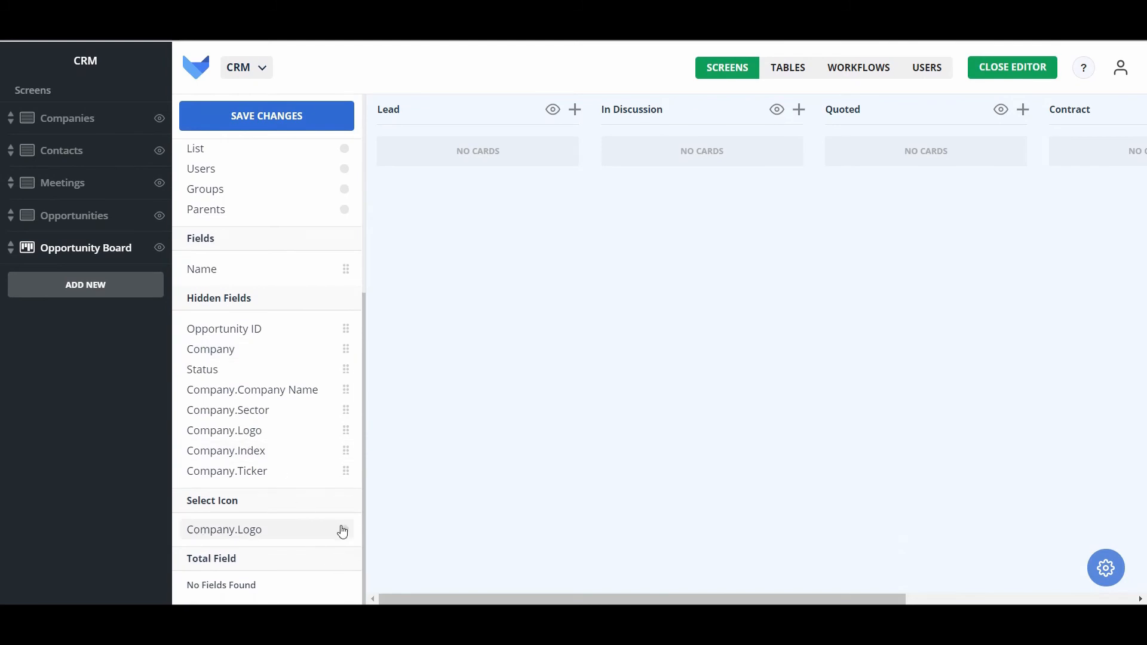
left_click(315, 118)
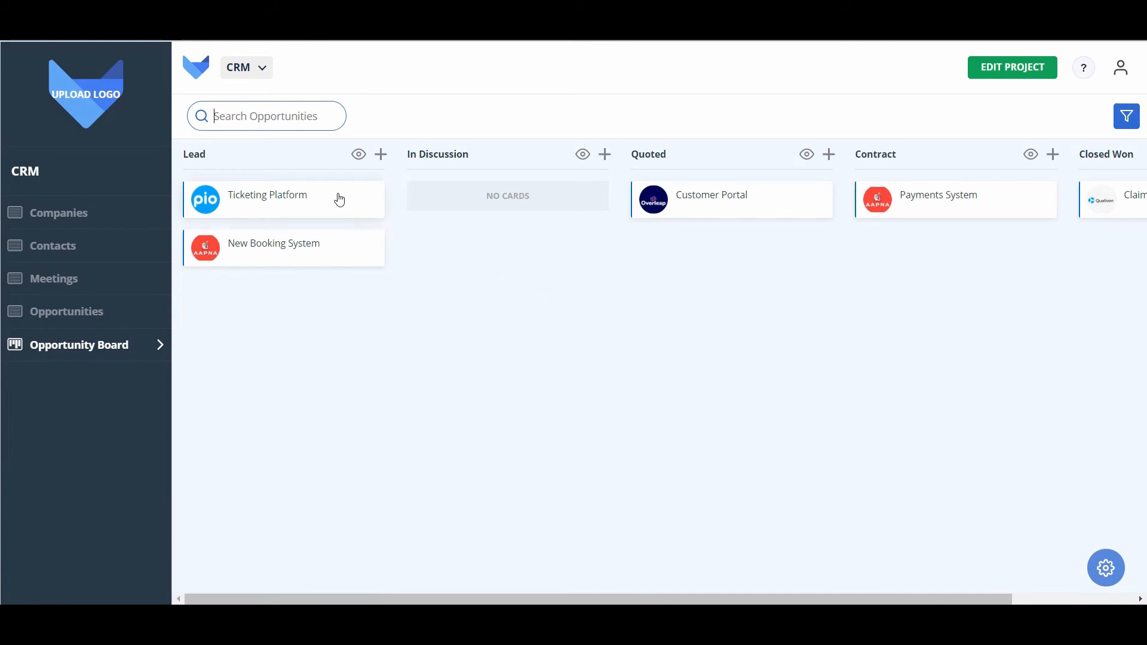
Move the Ticketing Platform card from the Lead column to In Discussion.
left_click_drag(338, 197, 559, 205)
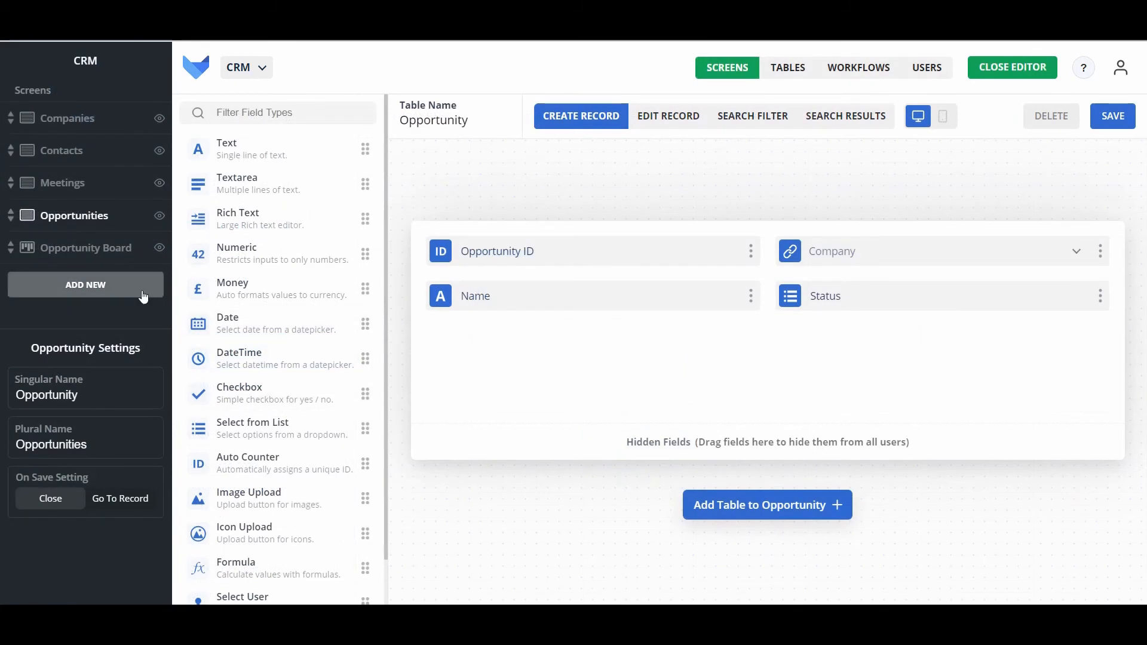
Add a Calendar screen named Meetings to the project.
left_click(144, 297)
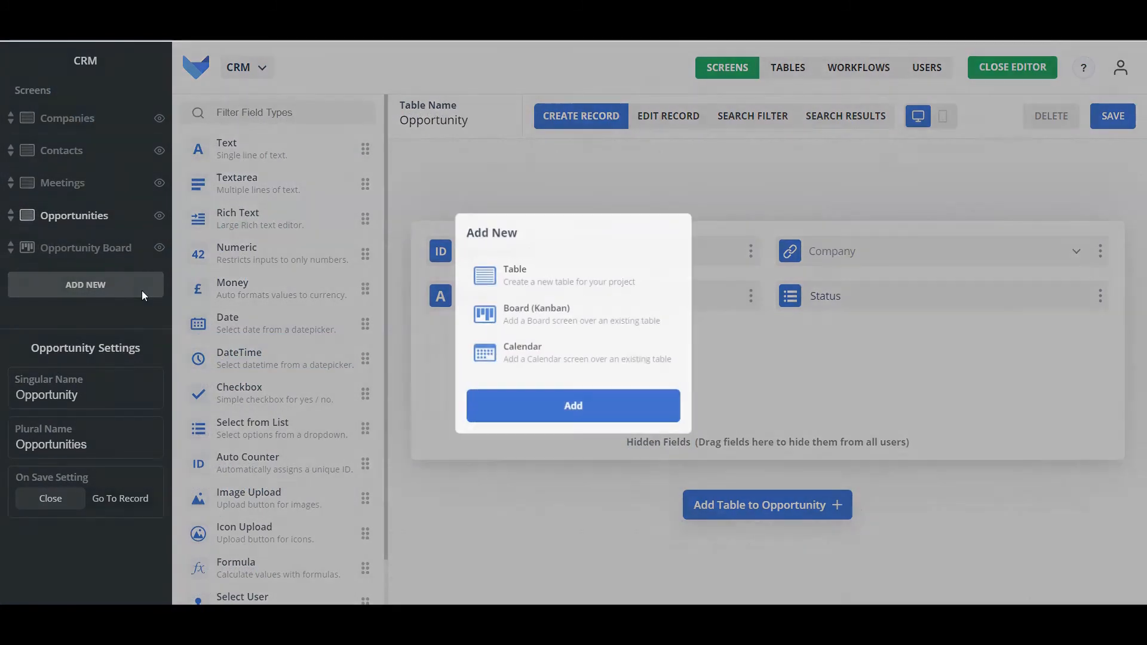
left_click(509, 345)
left_click(511, 385)
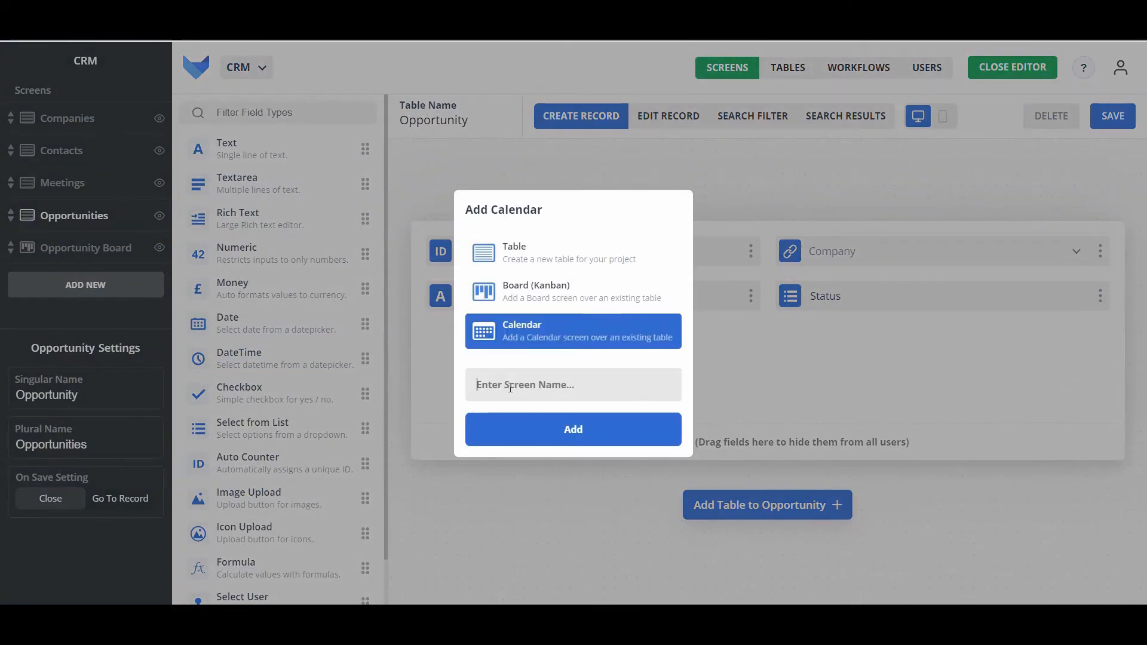
type("Meetings")
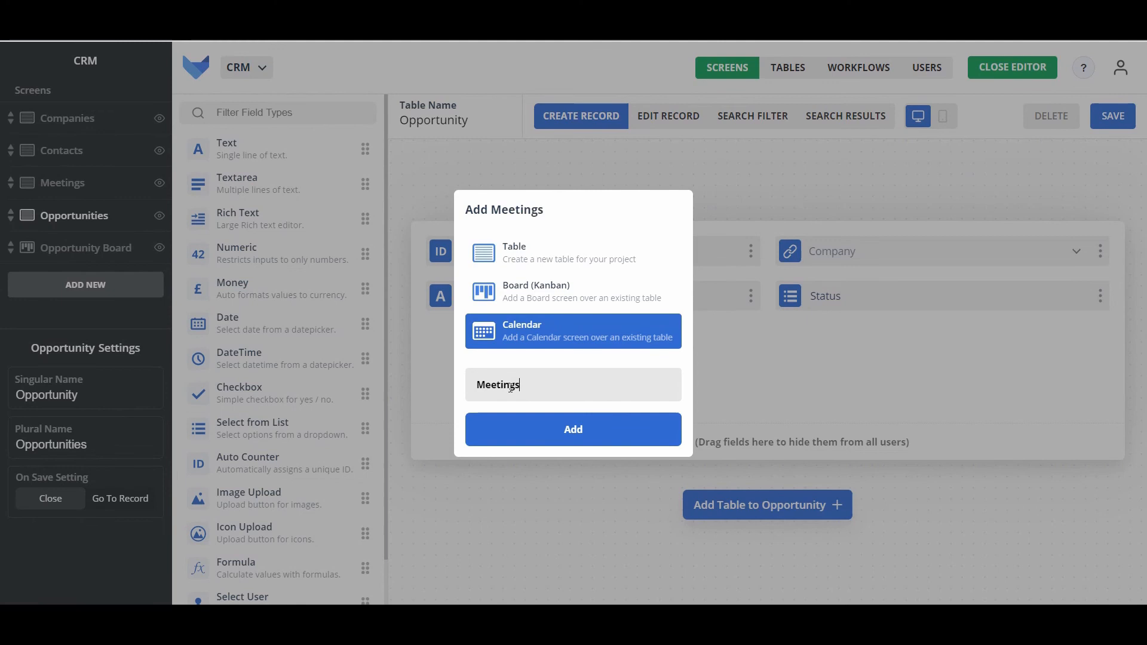
left_click(532, 434)
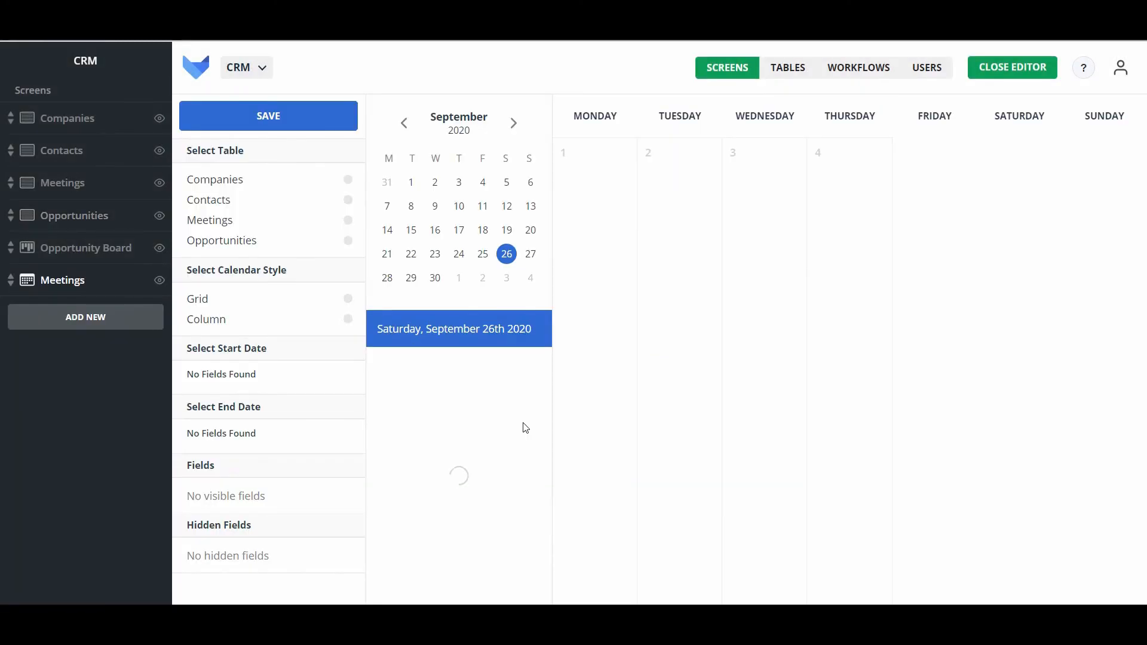
Base the calendar on the Meetings table in Column style, with Start Time as start date and End Time as end date.
left_click(311, 221)
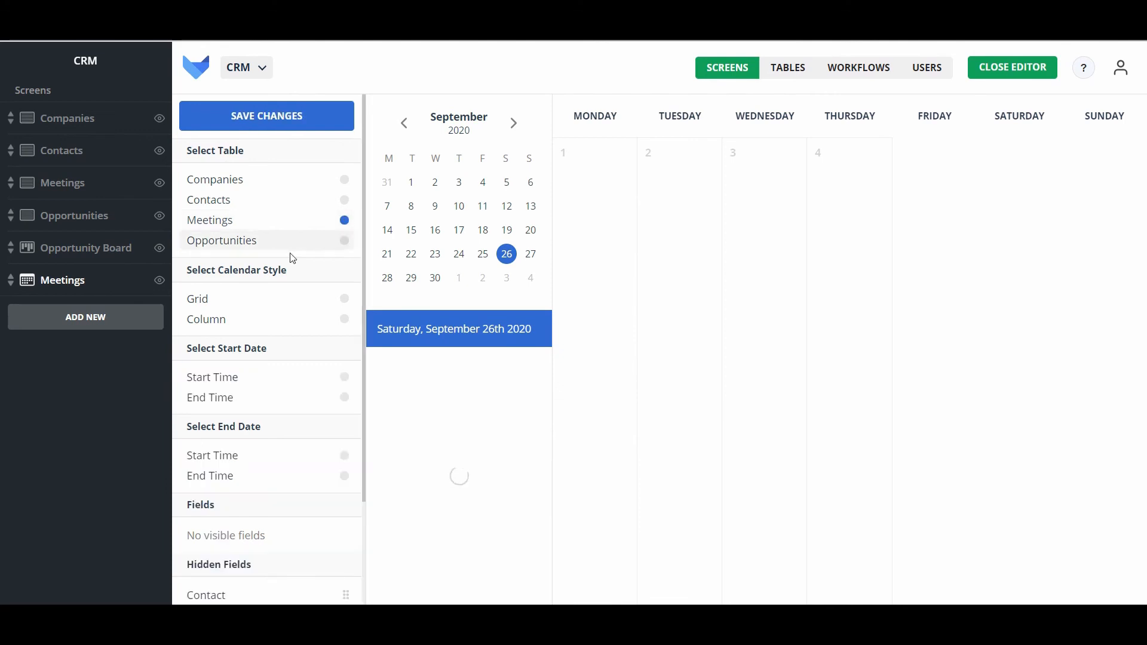
left_click(263, 327)
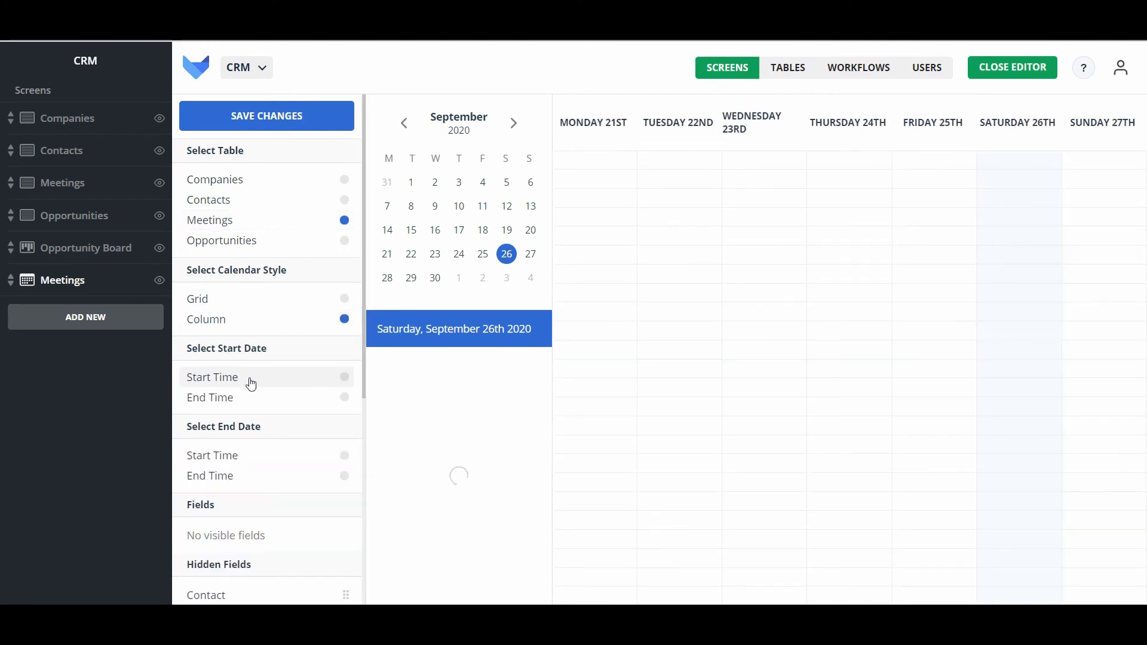
left_click(251, 379)
left_click(242, 482)
Make the Title and Contact fields visible on the calendar's entries.
scroll(239, 481, "down", 3)
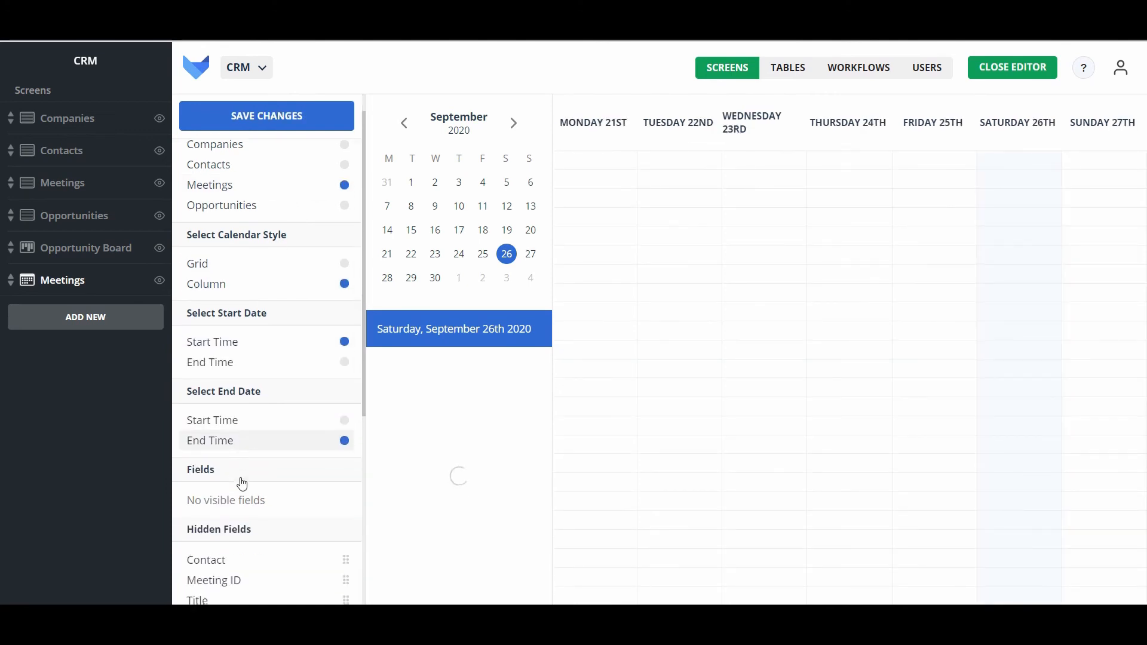
left_click_drag(228, 478, 243, 374)
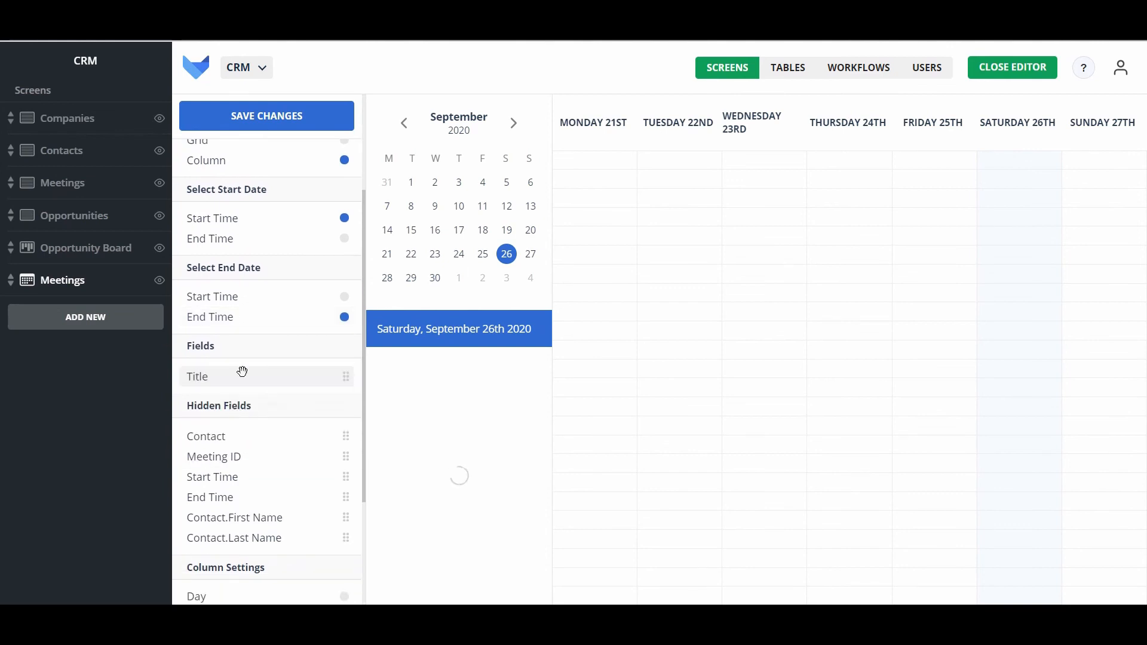
left_click_drag(227, 455, 218, 375)
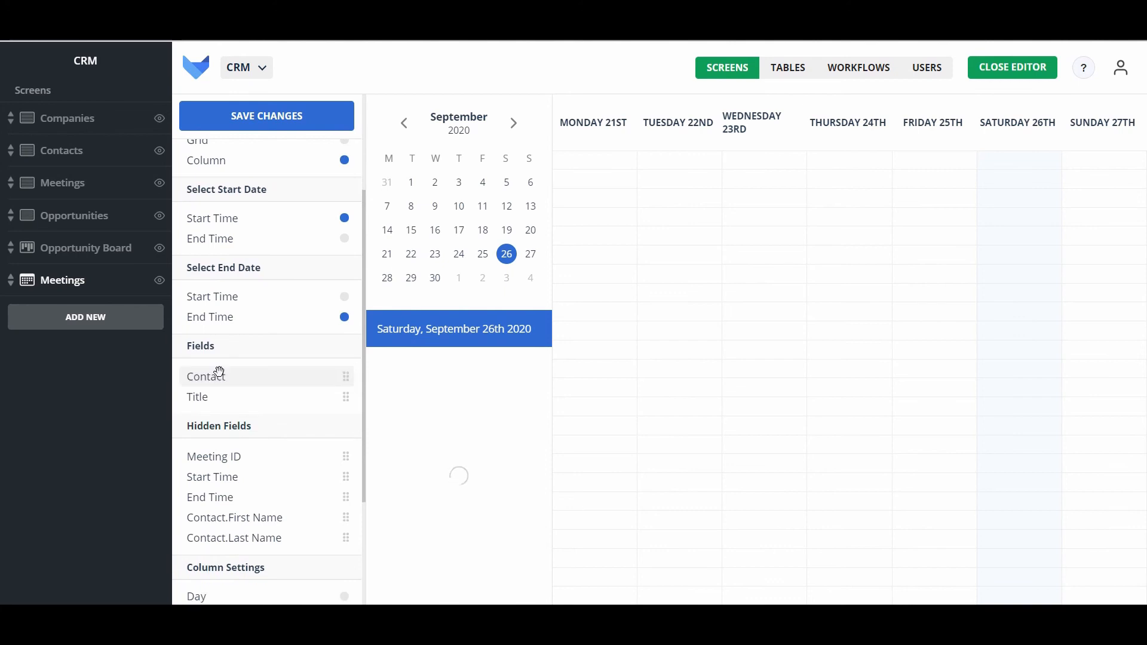
Set the calendar columns to Day, show Contact.First Name and Contact.Last Name instead of Contact, and save the changes.
scroll(231, 466, "down", 3)
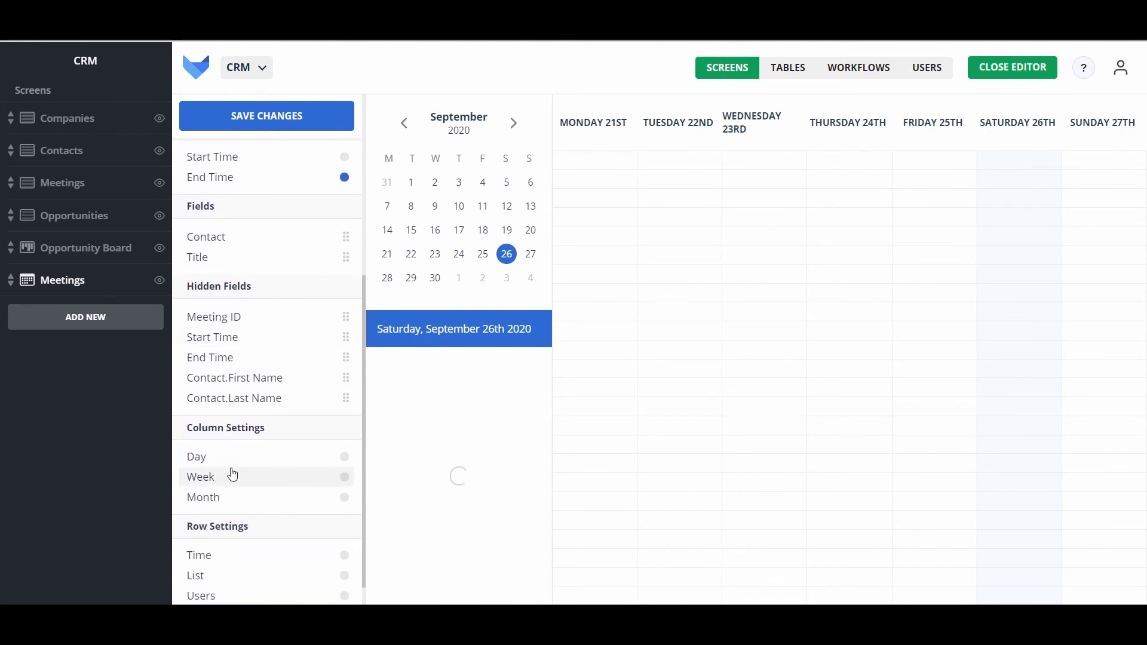
left_click(244, 458)
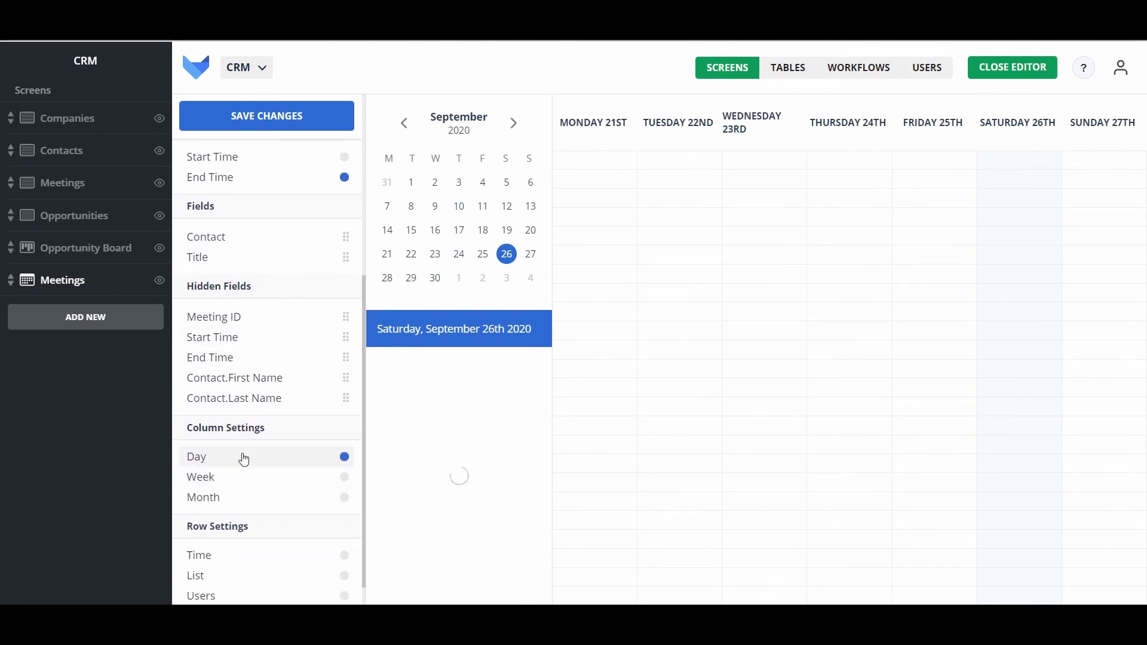
left_click(257, 125)
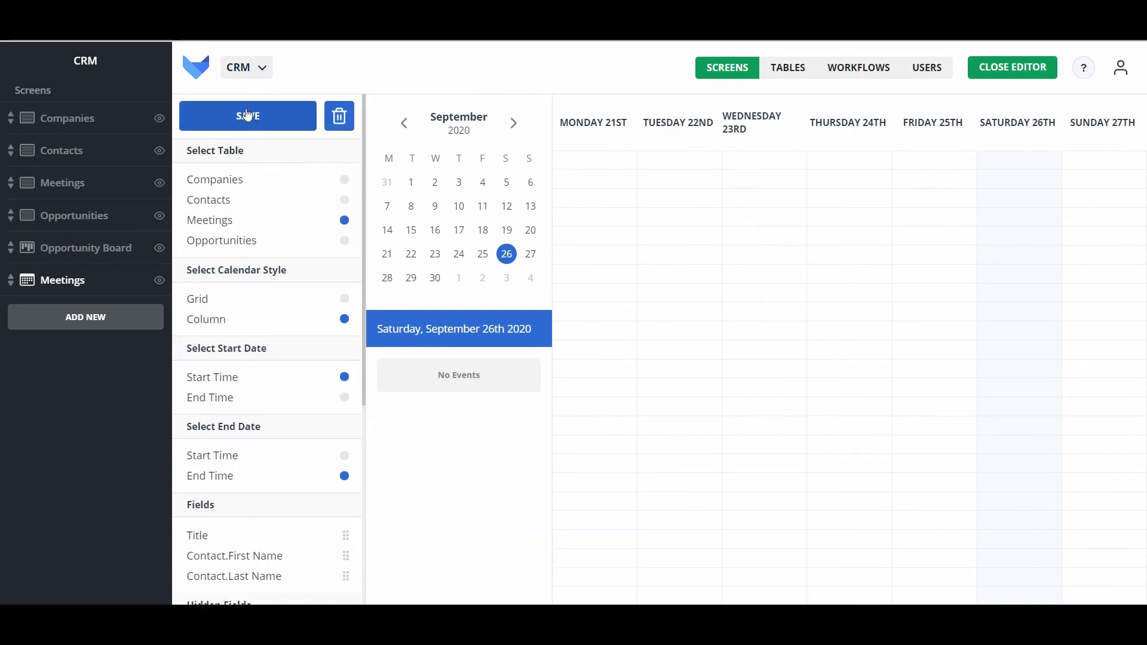
Hide the Meetings and Opportunities table screens from the project's navigation.
left_click(159, 183)
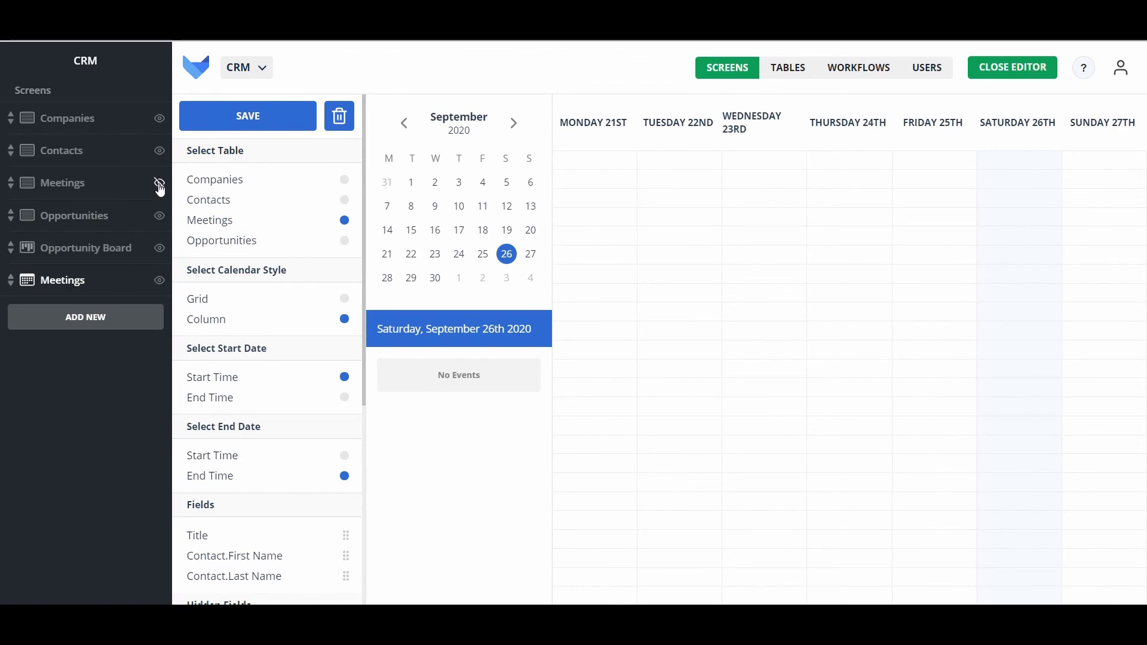
left_click(159, 216)
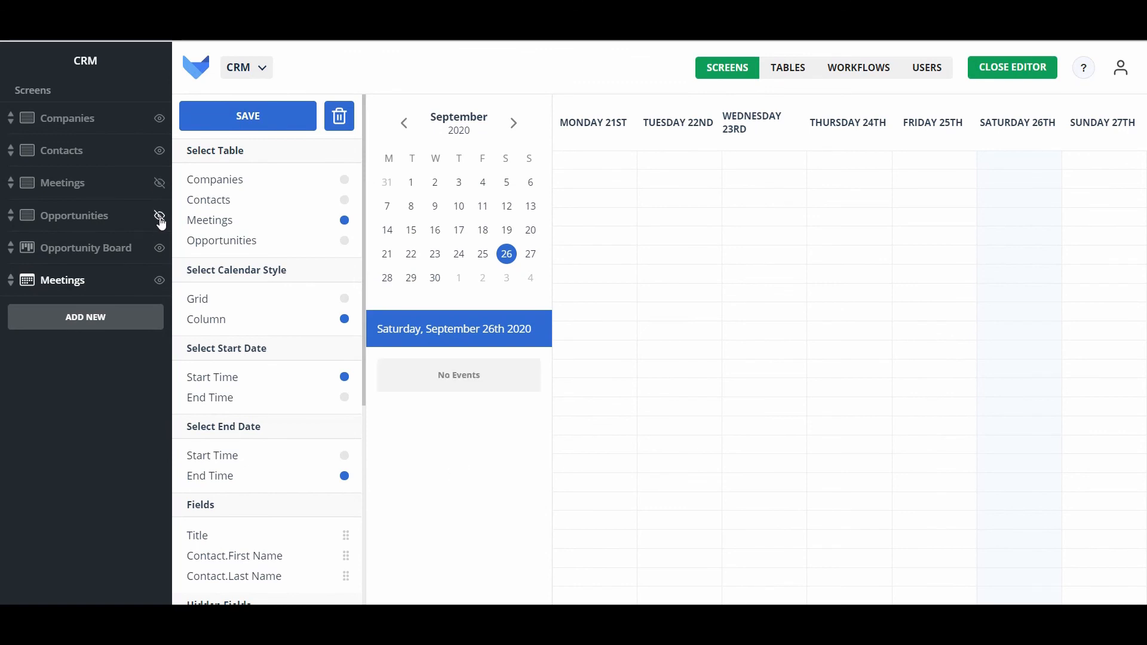